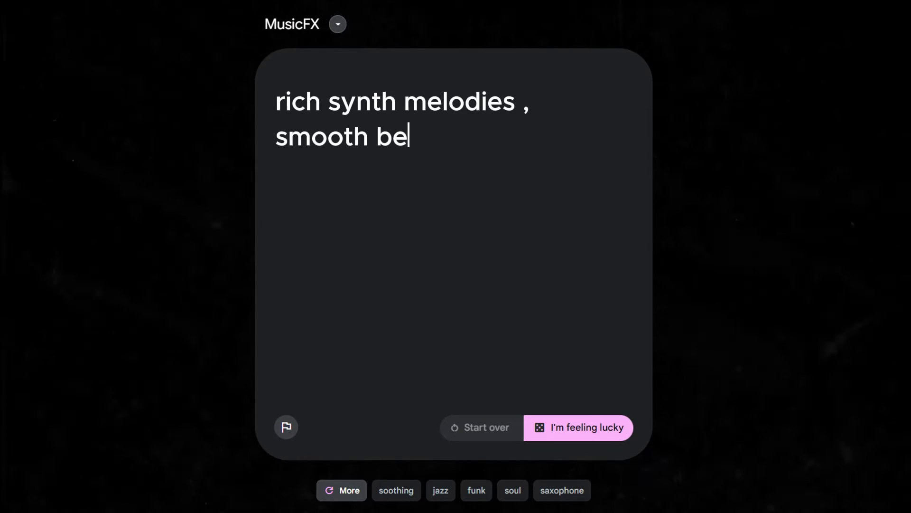
# - Finish the MusicFX prompt with '…ats, and a mix of soft and explos…'
pyautogui.write('ats , and a mix of soft and explos')
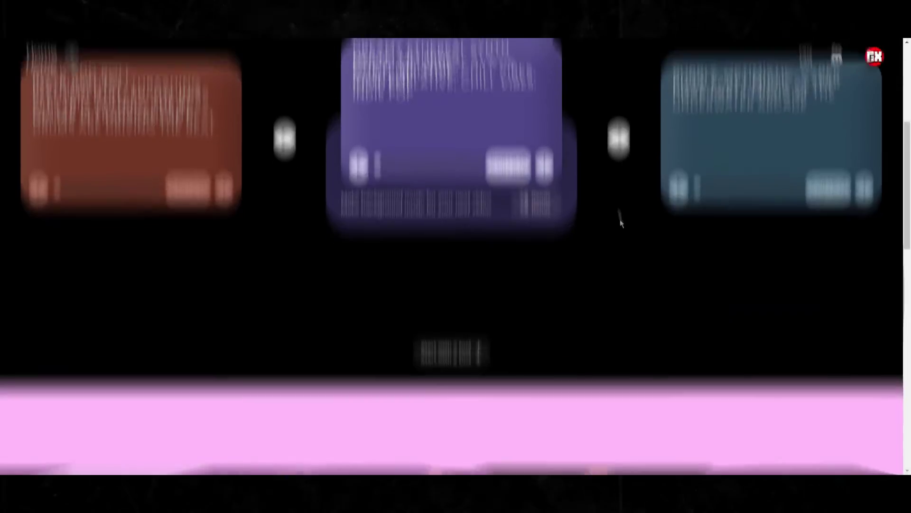
# - Scroll the home page to the MusicFX section to relaunch the tool
pyautogui.scroll(5, 621, 222)
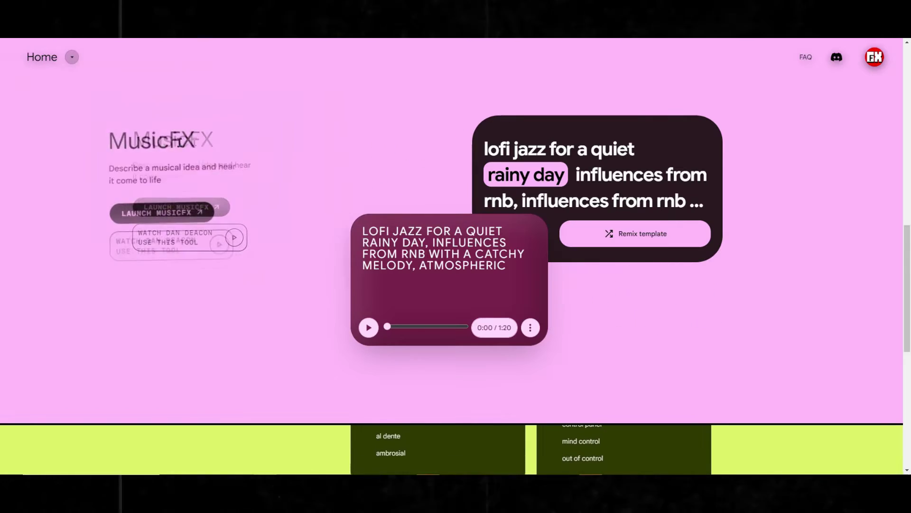
pyautogui.scroll(-6, 240, 185)
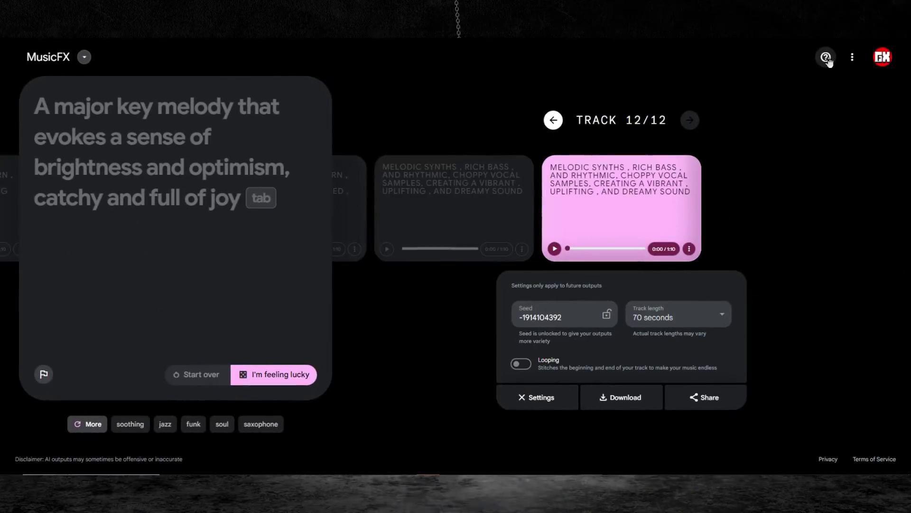
# - Open the About MusicFX information from the help icon
pyautogui.click(828, 58)
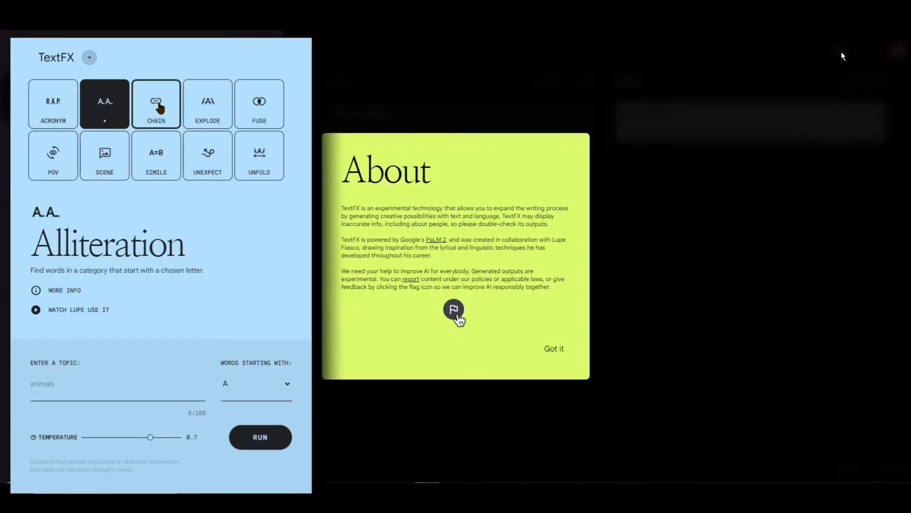
# - Cycle through the TextFX tools Chain, Explode, Fuse, POV, Scene, Simile, Unexpect and Unfold
pyautogui.click(160, 108)
pyautogui.click(202, 108)
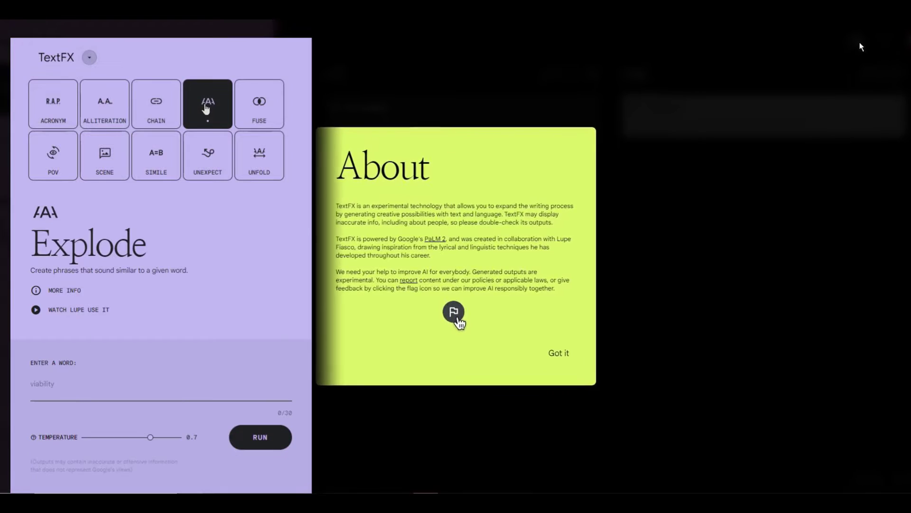
pyautogui.click(260, 113)
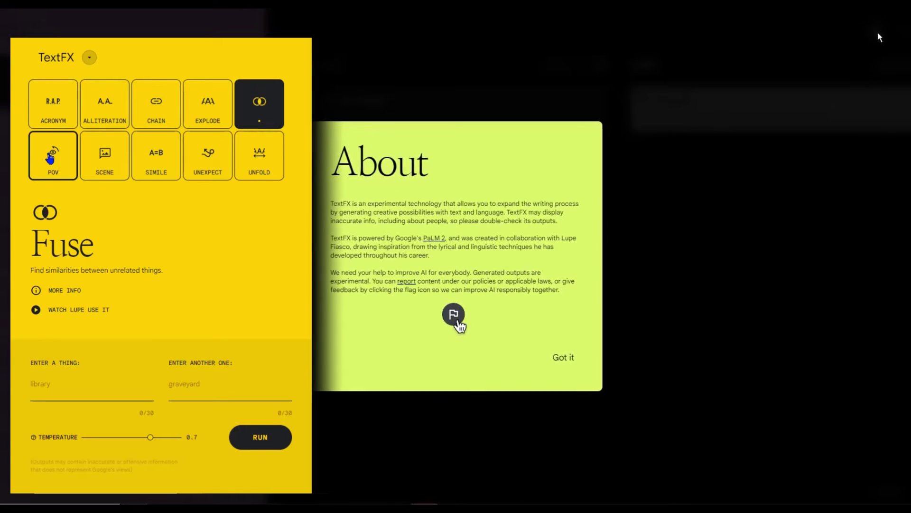
pyautogui.click(50, 156)
pyautogui.click(100, 156)
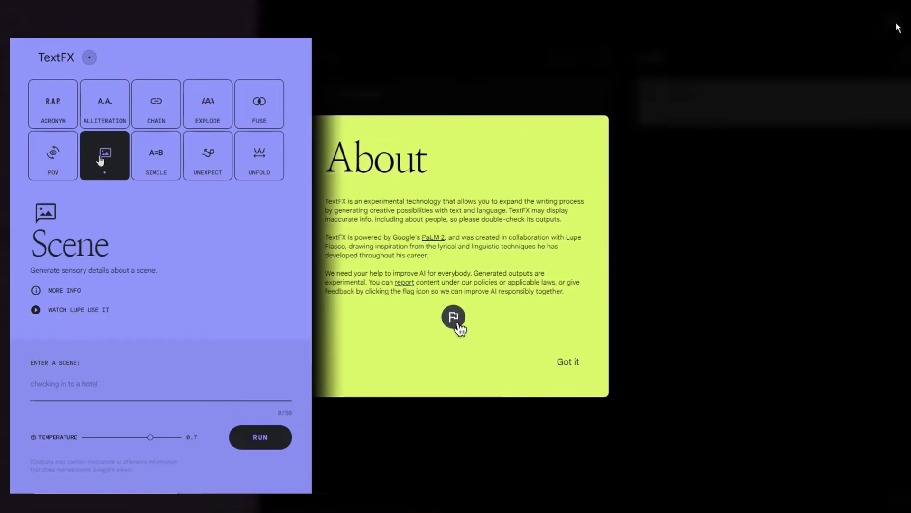
pyautogui.click(157, 161)
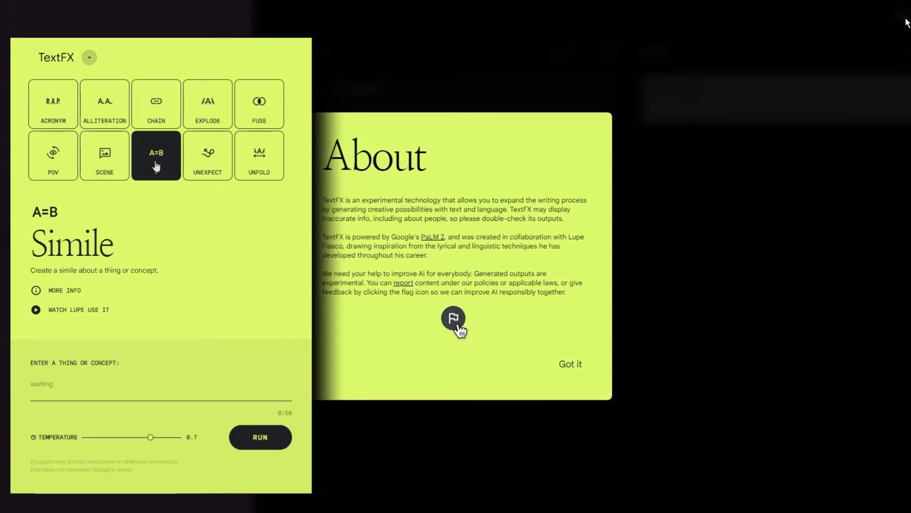
pyautogui.click(210, 169)
pyautogui.click(253, 169)
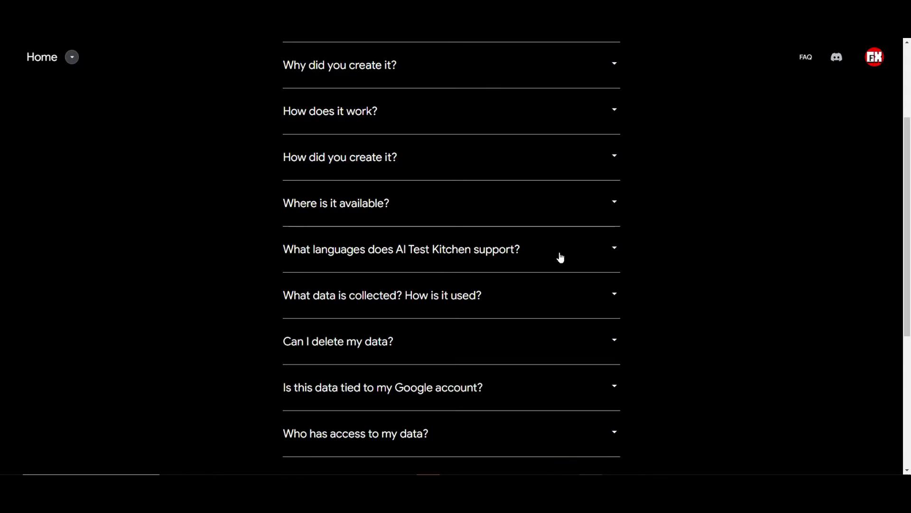
# - Expand the 'What languages…' and 'Where is it available?' FAQ answers and highlight the country list
pyautogui.click(561, 257)
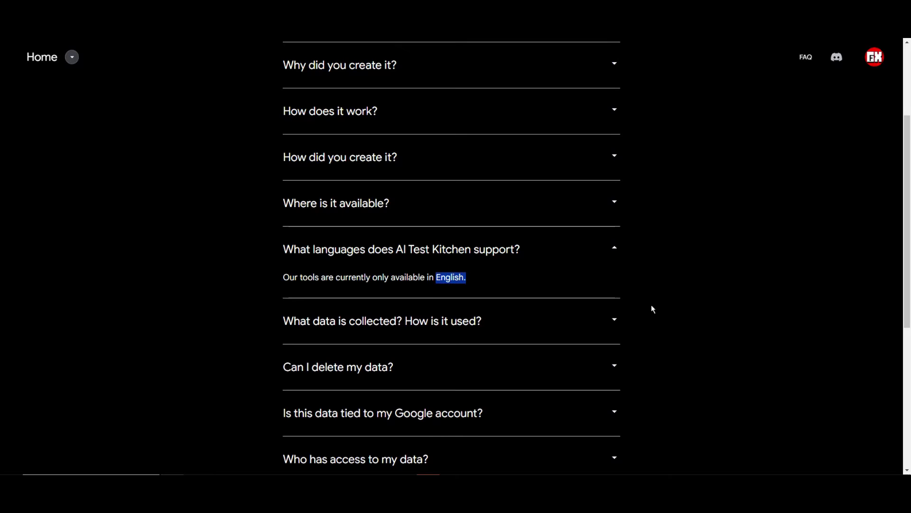
pyautogui.click(416, 212)
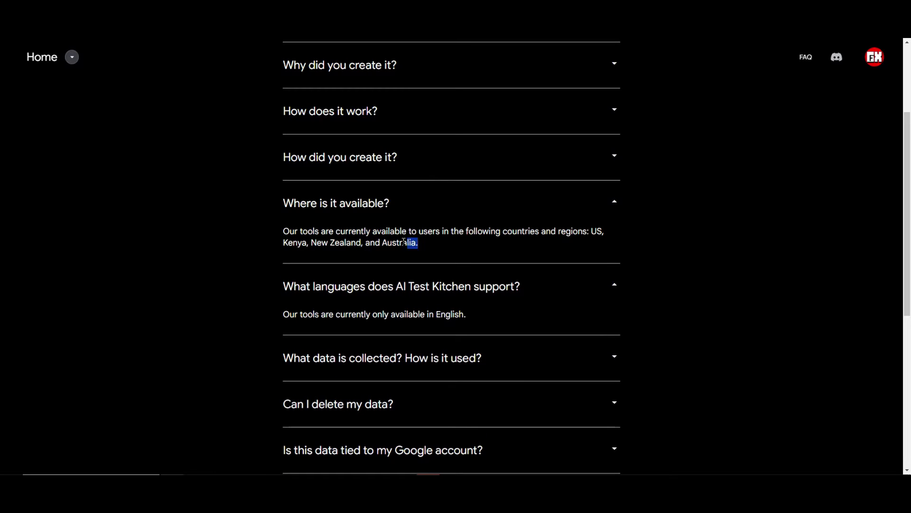
pyautogui.moveTo(403, 242); pyautogui.dragTo(591, 233)
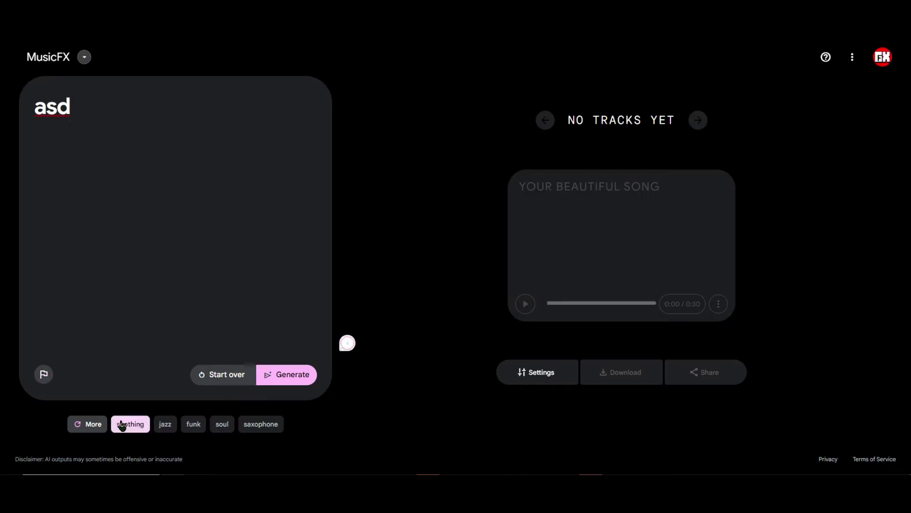
# - Review the MusicFX settings and track length choices, keeping the length at 30 seconds
pyautogui.click(546, 374)
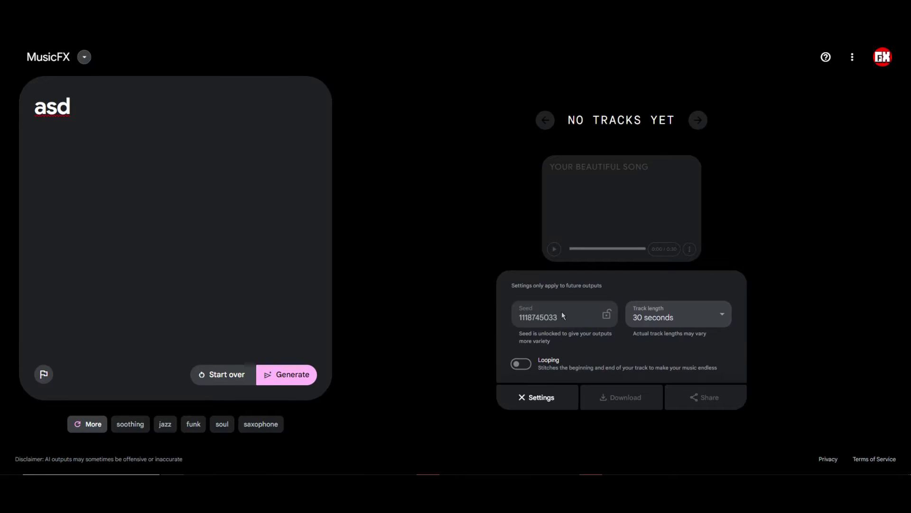
pyautogui.click(674, 319)
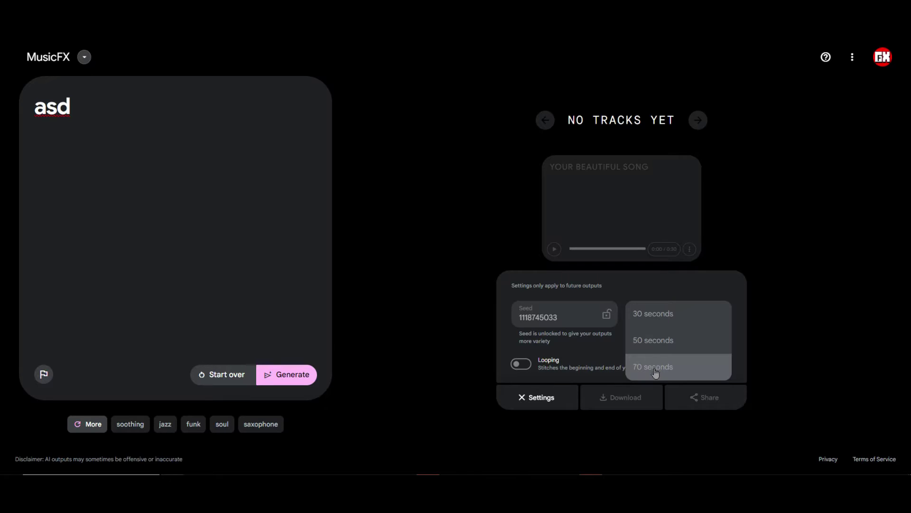
pyautogui.click(551, 351)
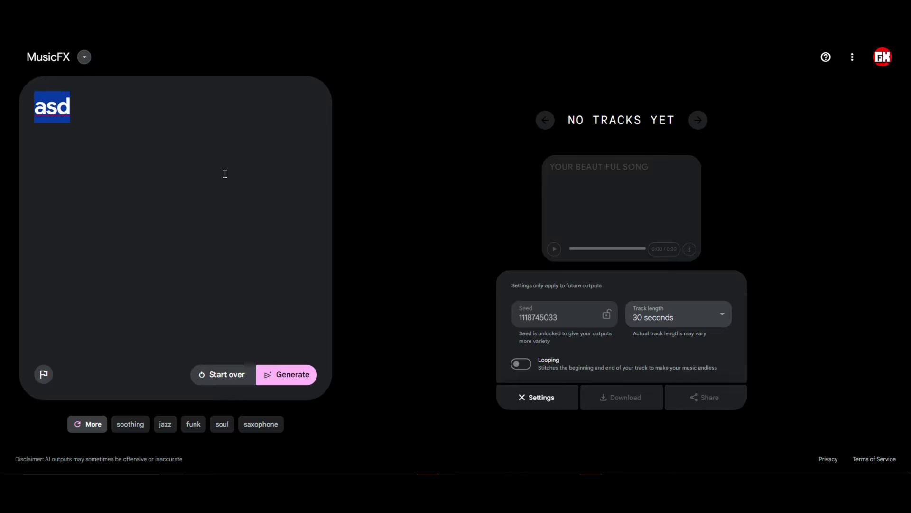
pyautogui.click(654, 312)
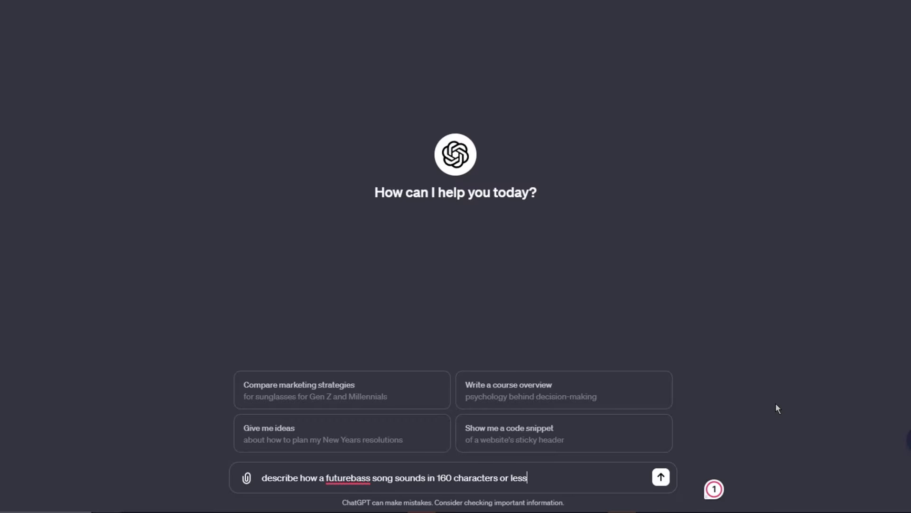
# - Ask ChatGPT how future bass sounds in 160 characters and select the reply from 'lush' to 'vibes'
pyautogui.press('Return')
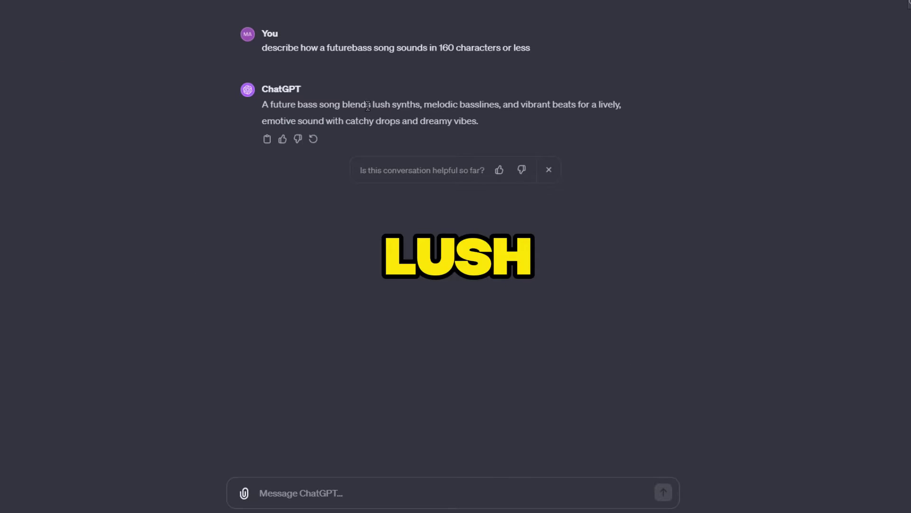
pyautogui.moveTo(374, 106); pyautogui.dragTo(476, 128)
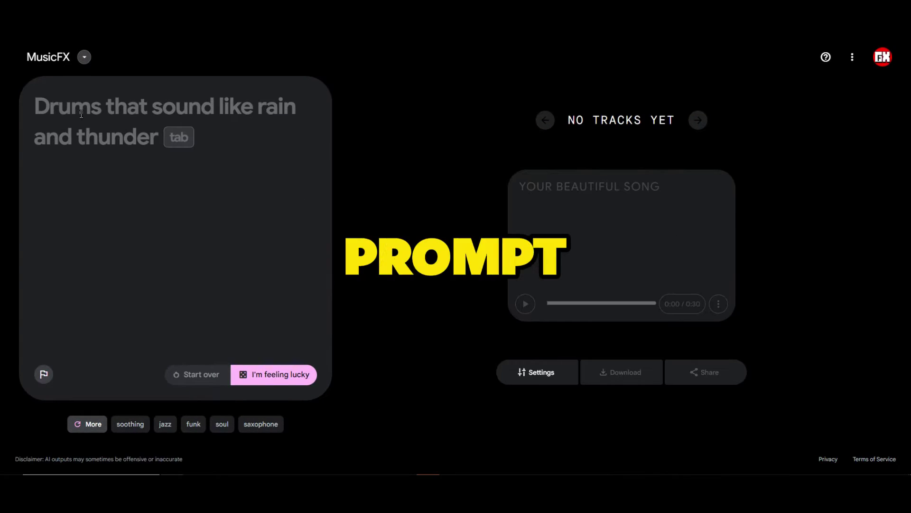
# - Paste the future bass description into the MusicFX prompt, generate, and dismiss the About notice
pyautogui.hotkey('ctrl', 'v')
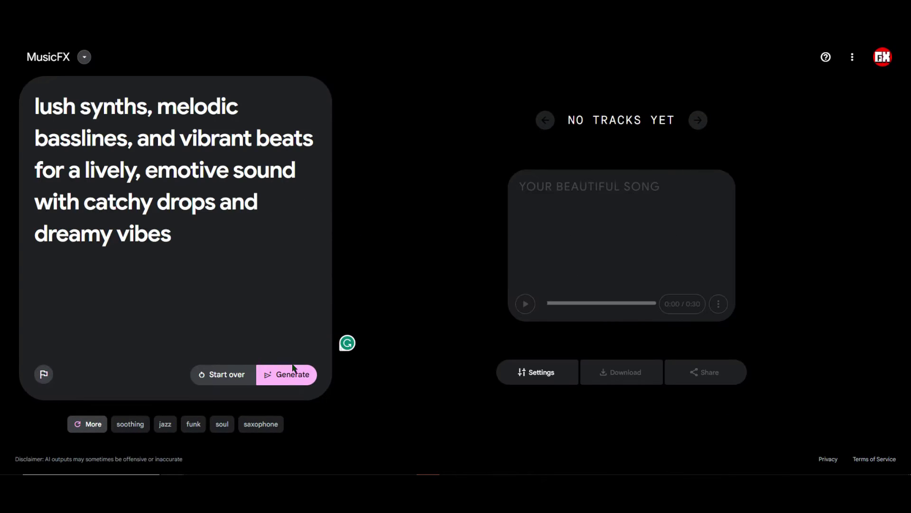
pyautogui.click(294, 375)
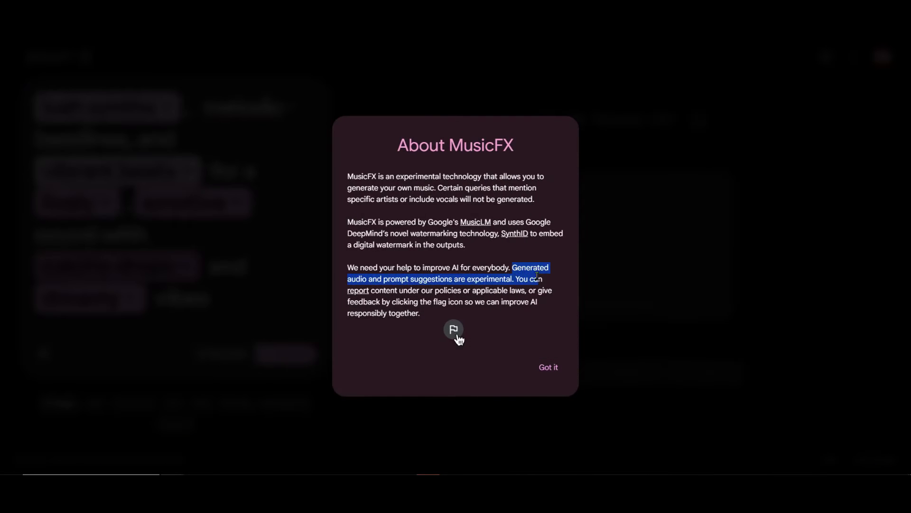
pyautogui.moveTo(470, 307); pyautogui.dragTo(471, 313)
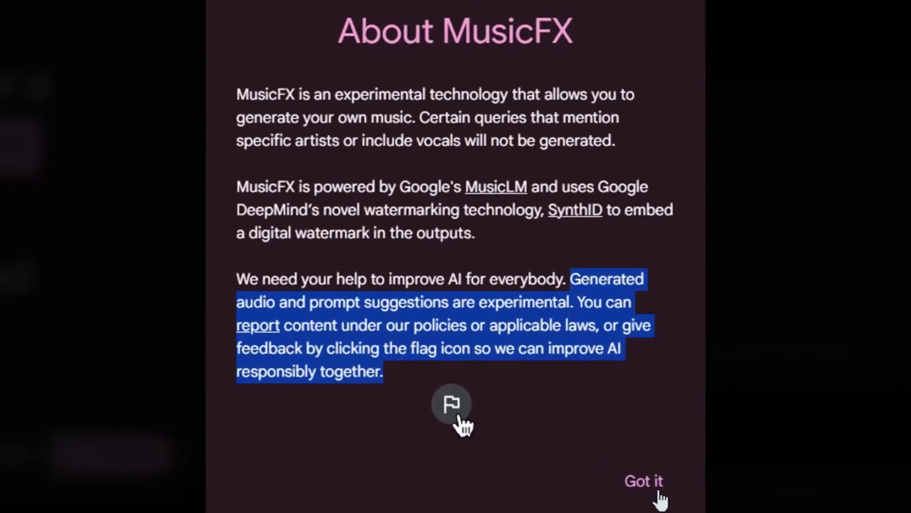
pyautogui.click(609, 440)
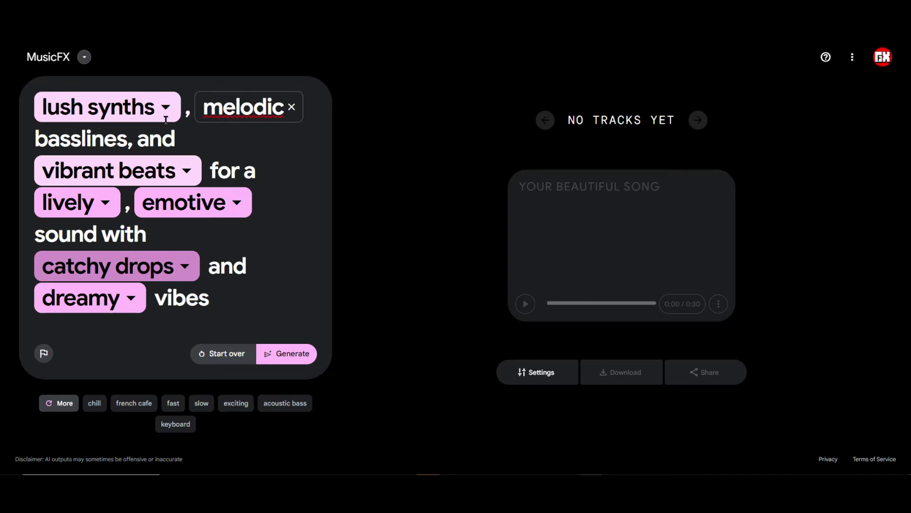
# - Swap the 'lush synths' chip for 'vibrant beats' and generate two tracks
pyautogui.click(162, 114)
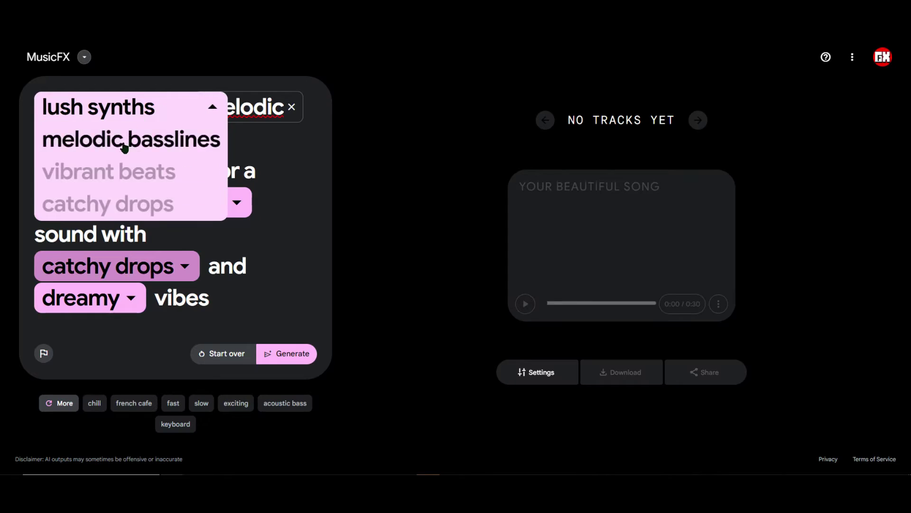
pyautogui.click(114, 176)
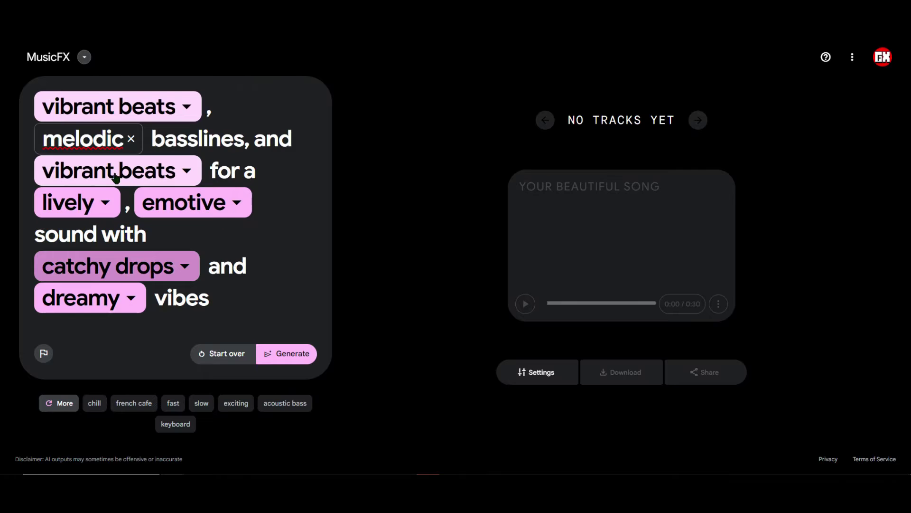
pyautogui.click(302, 356)
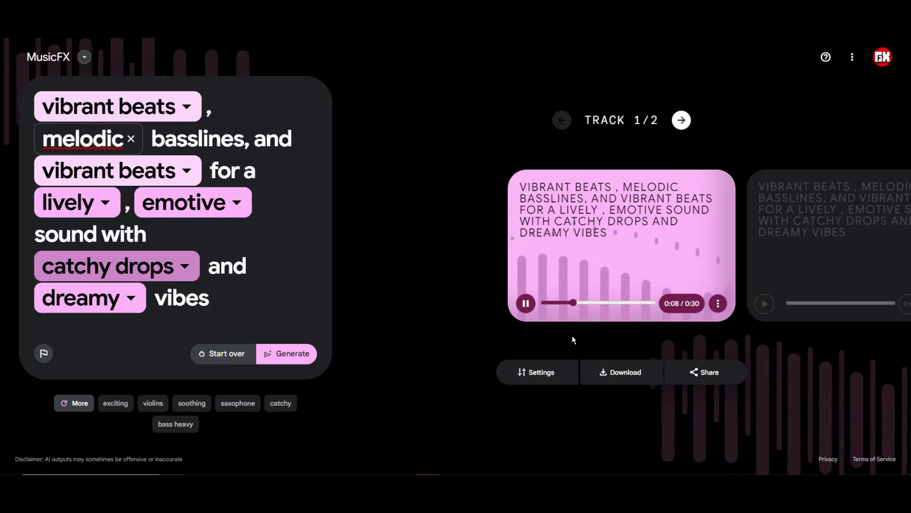
# - Pause track 1, then play track 2 to about 0:14 and pause it
pyautogui.click(525, 304)
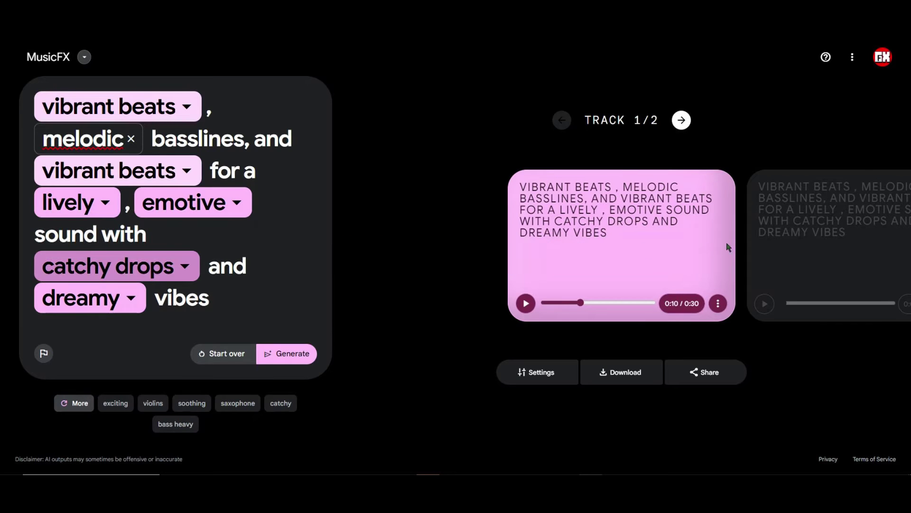
pyautogui.click(782, 253)
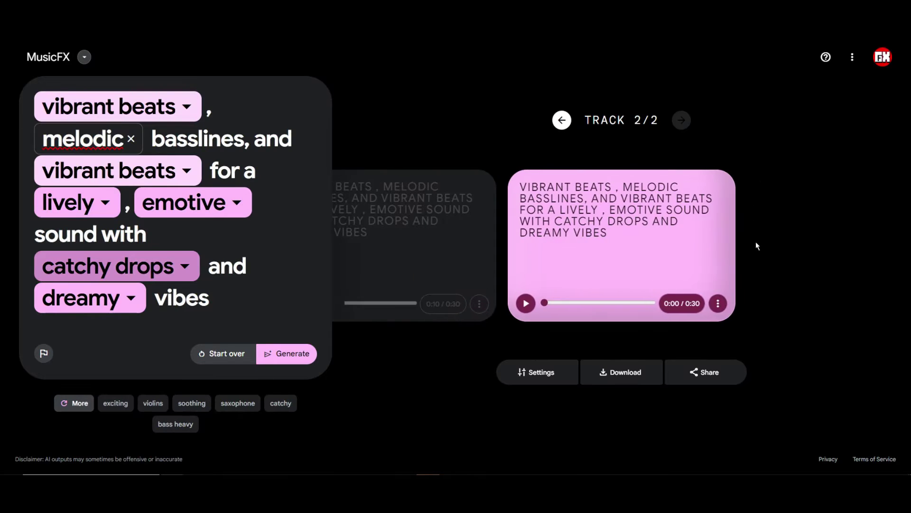
pyautogui.click(525, 304)
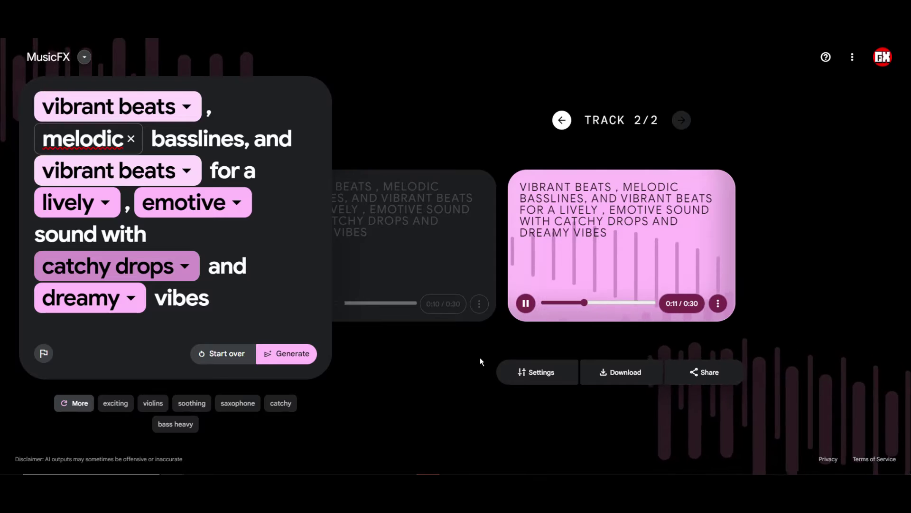
pyautogui.click(528, 305)
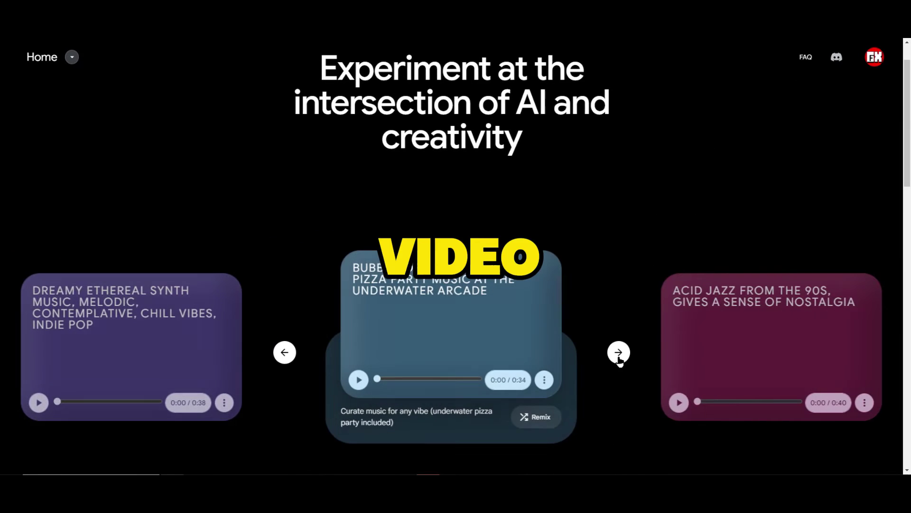
# - Skip to the next sample track, clear everything, and generate music from a random prompt
pyautogui.click(619, 352)
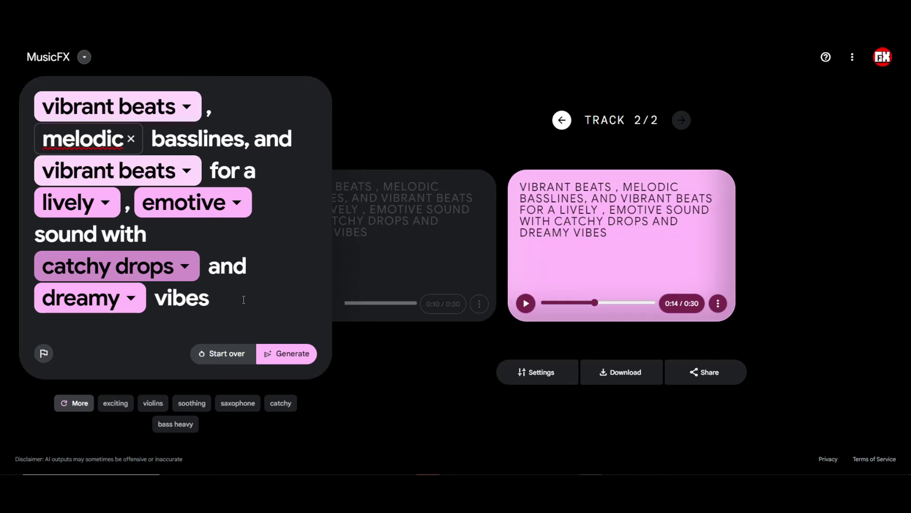
pyautogui.click(222, 355)
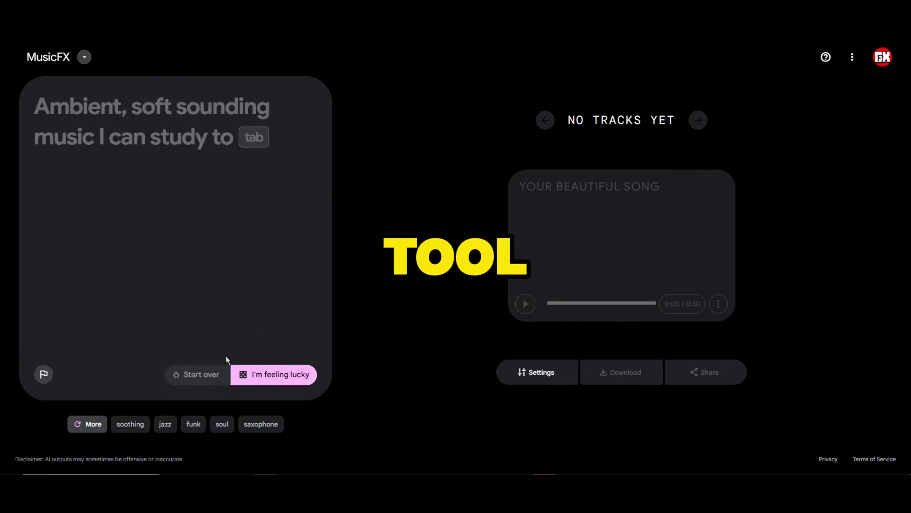
pyautogui.click(263, 379)
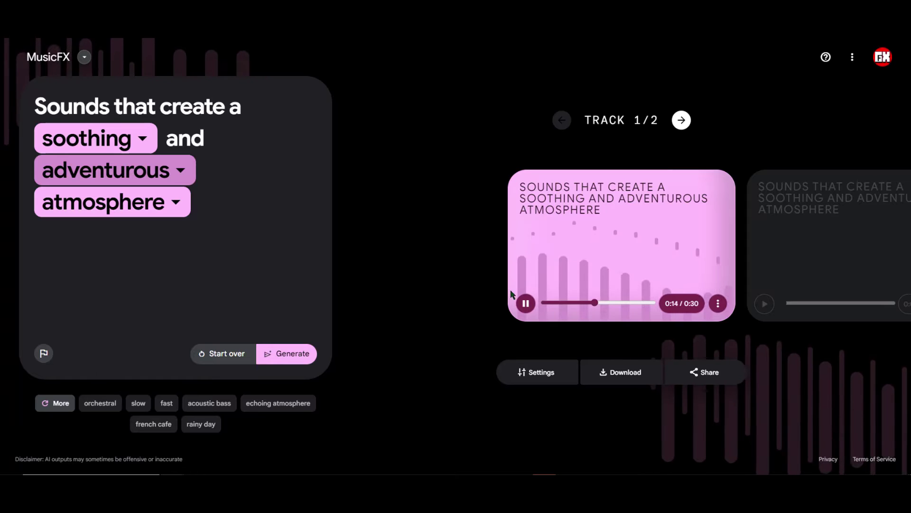
# - Pause Track 1, keep the track length at 30 seconds, and switch to TextFX
pyautogui.click(526, 303)
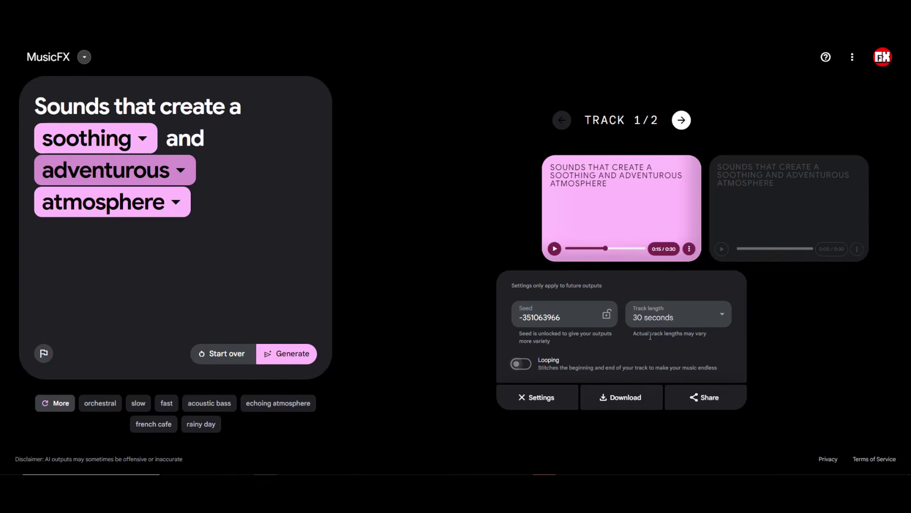
pyautogui.click(659, 321)
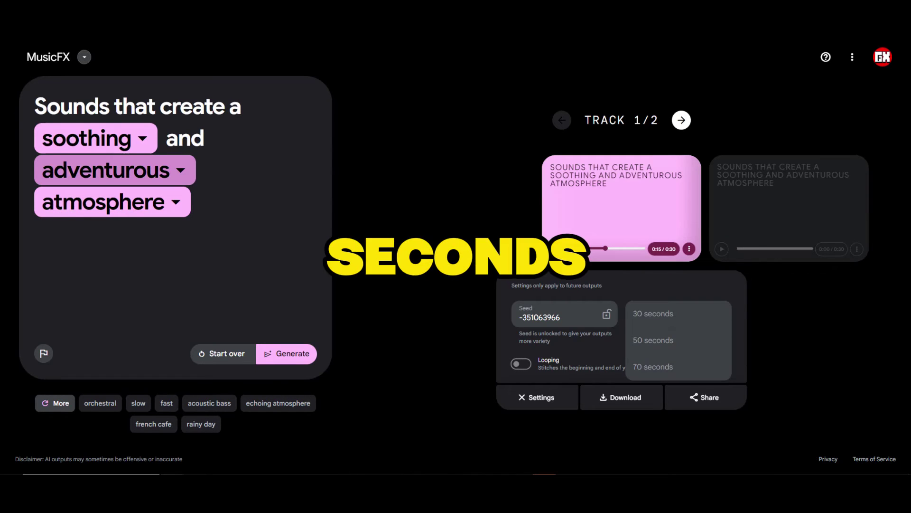
pyautogui.click(412, 274)
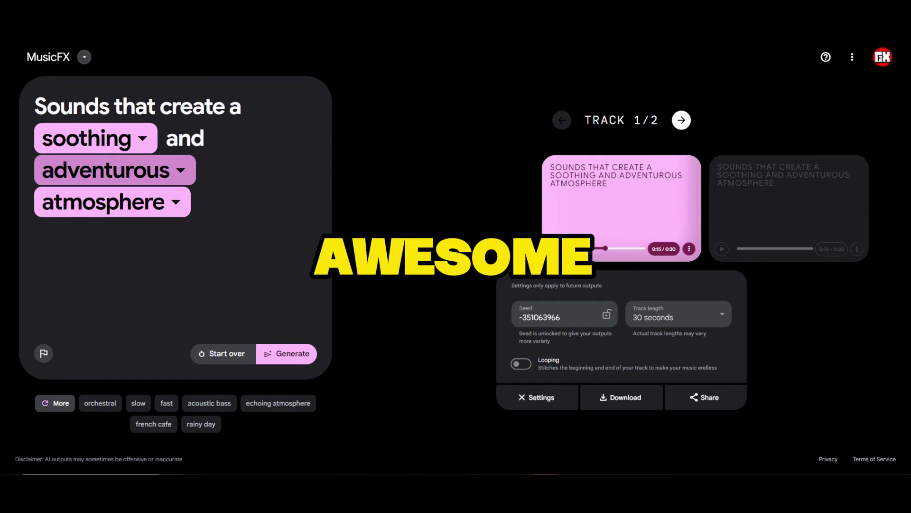
pyautogui.click(80, 59)
pyautogui.click(52, 99)
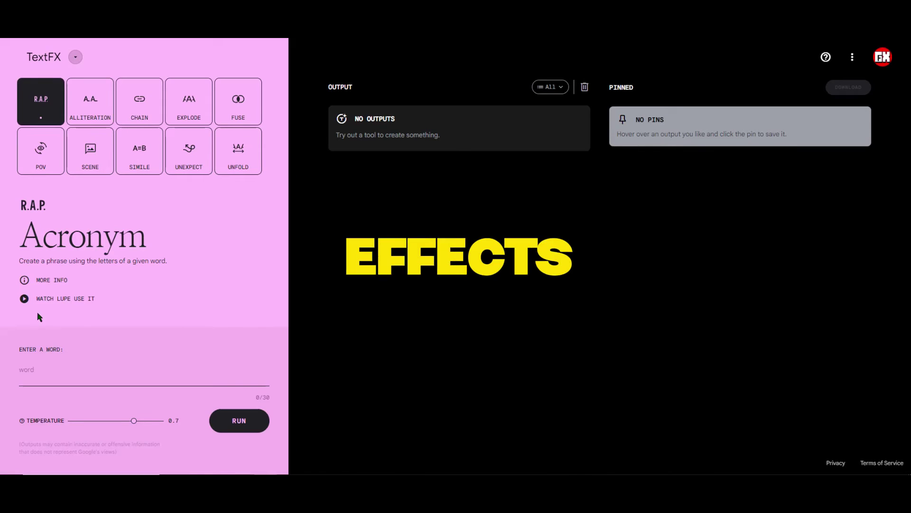
pyautogui.click(89, 102)
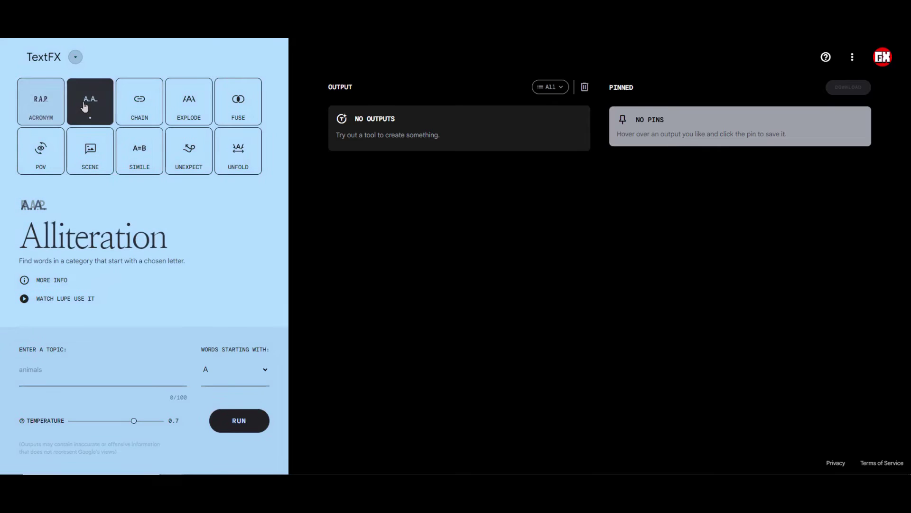
pyautogui.click(143, 110)
pyautogui.click(189, 114)
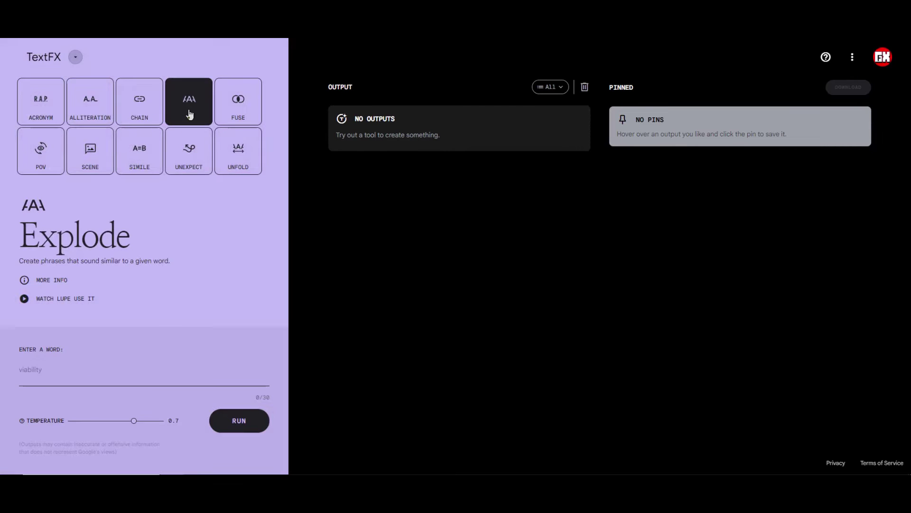
pyautogui.click(237, 116)
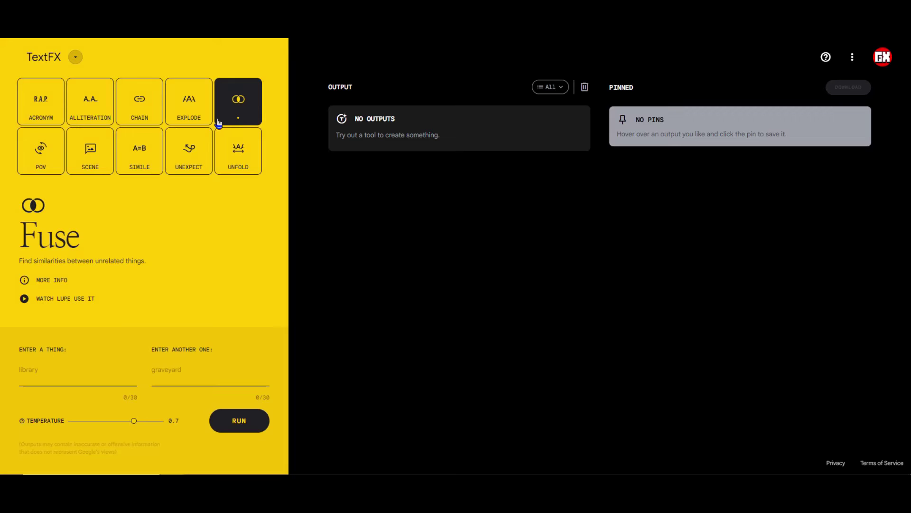
pyautogui.click(33, 157)
pyautogui.click(31, 118)
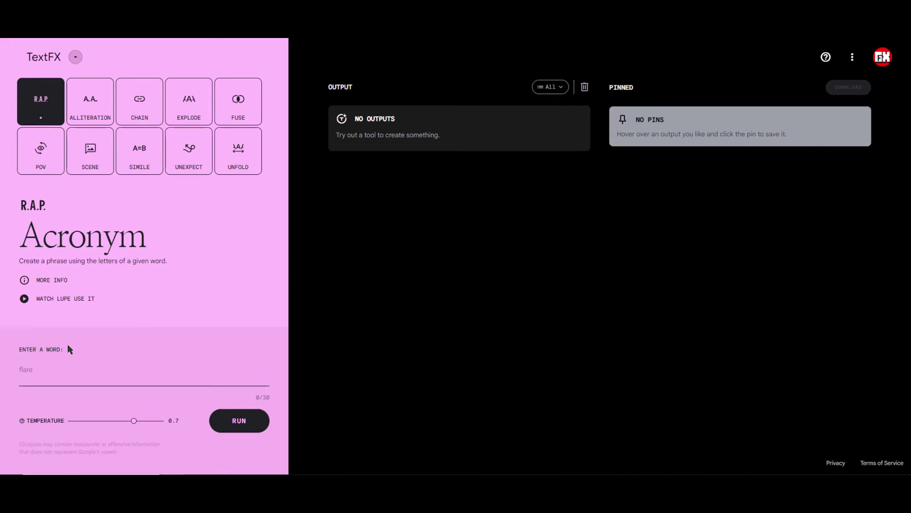
# - Generate acronyms for 'artificial', reveal all eight, and try other temperature values
pyautogui.click(49, 370)
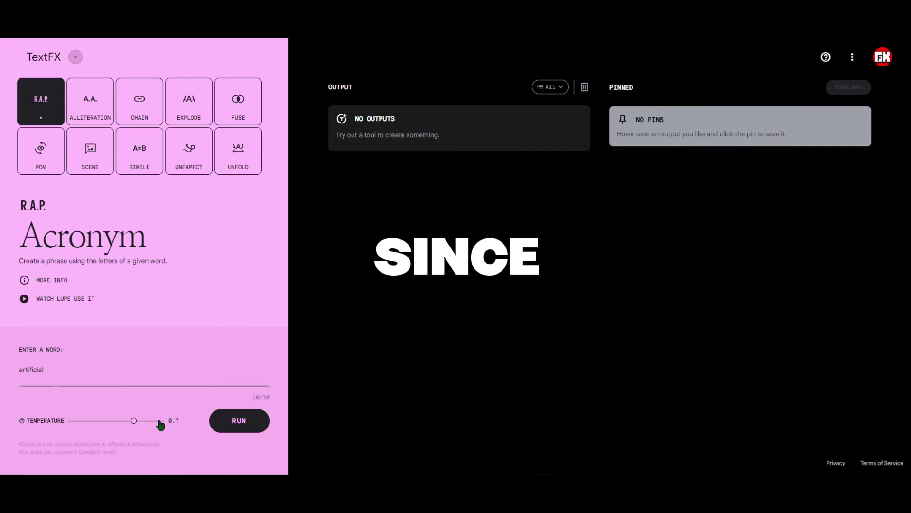
pyautogui.click(227, 426)
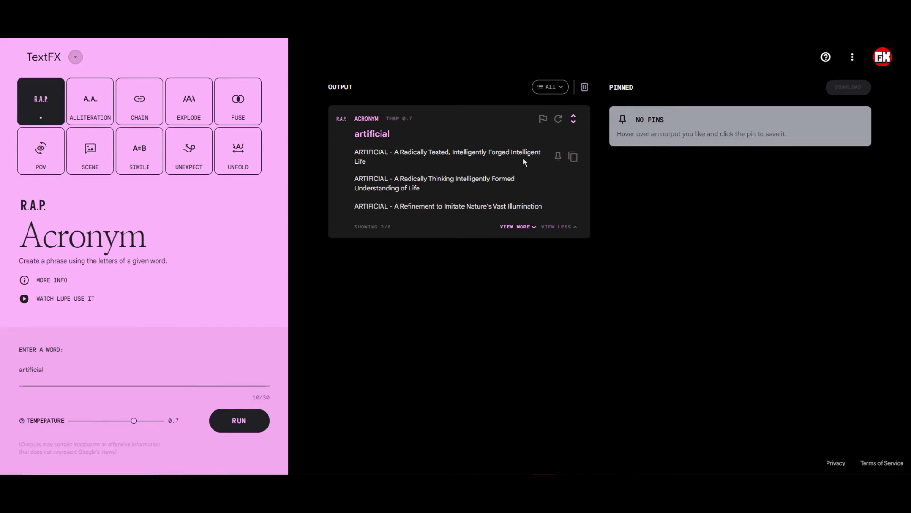
pyautogui.moveTo(396, 188)
pyautogui.click(519, 229)
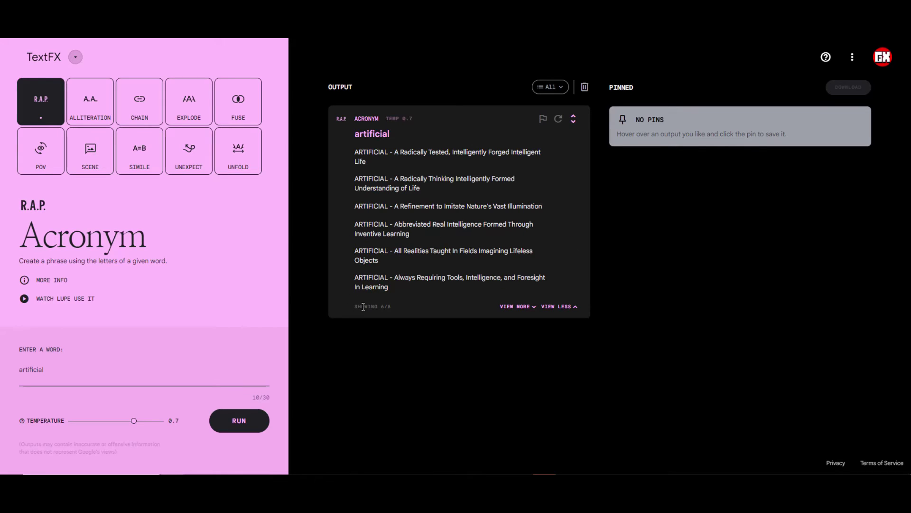
pyautogui.click(392, 309)
pyautogui.click(521, 307)
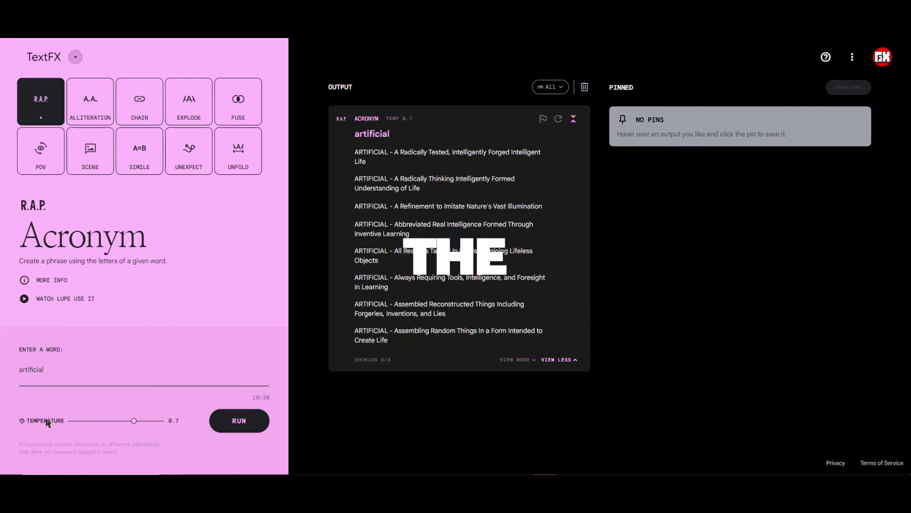
pyautogui.moveTo(134, 421)
pyautogui.mouseDown()
pyautogui.moveTo(123, 422)
pyautogui.moveTo(134, 421)
pyautogui.mouseUp()
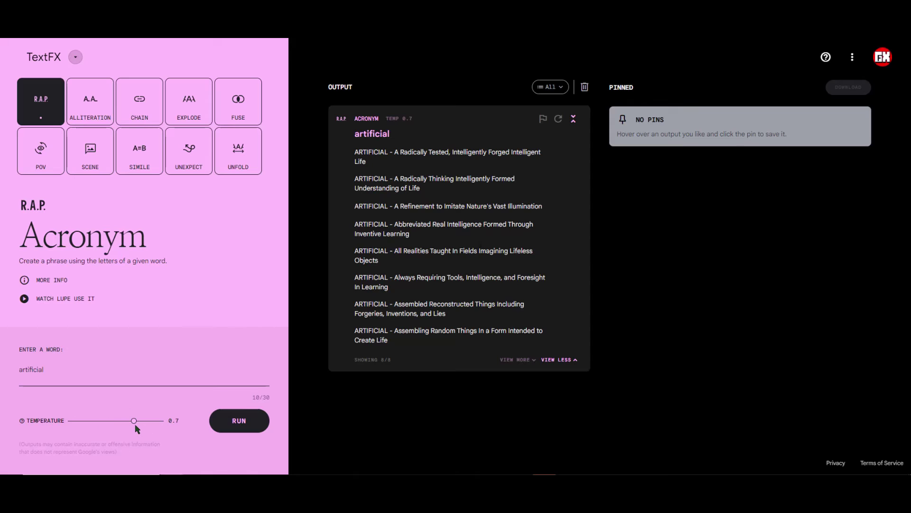
pyautogui.moveTo(134, 421)
pyautogui.mouseDown()
pyautogui.moveTo(67, 424)
pyautogui.moveTo(176, 433)
pyautogui.moveTo(43, 435)
pyautogui.moveTo(132, 431)
pyautogui.mouseUp()
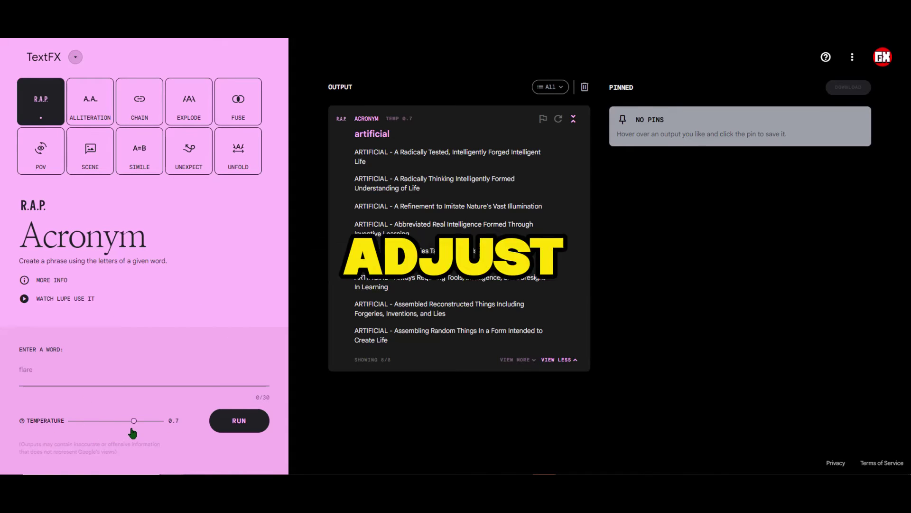
# - In Alliteration, clear the acronym output and generate 'beach' words starting with B
pyautogui.click(78, 104)
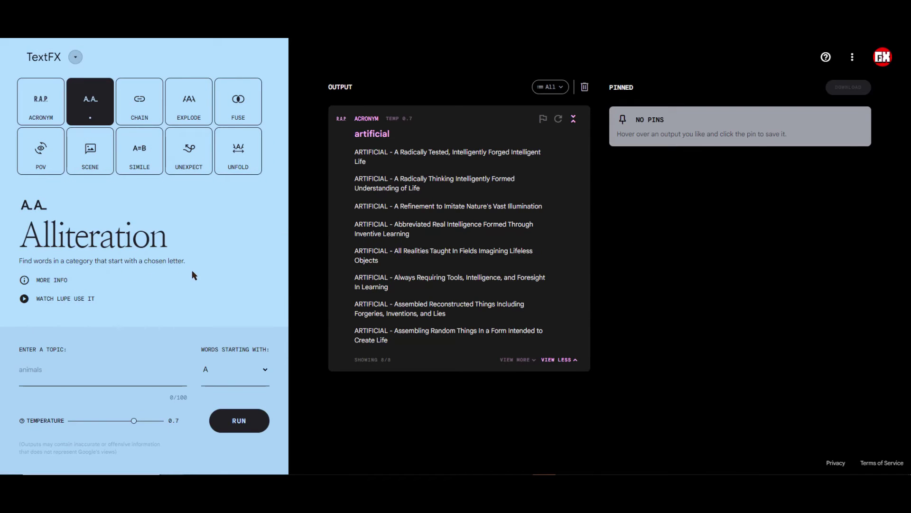
pyautogui.click(585, 88)
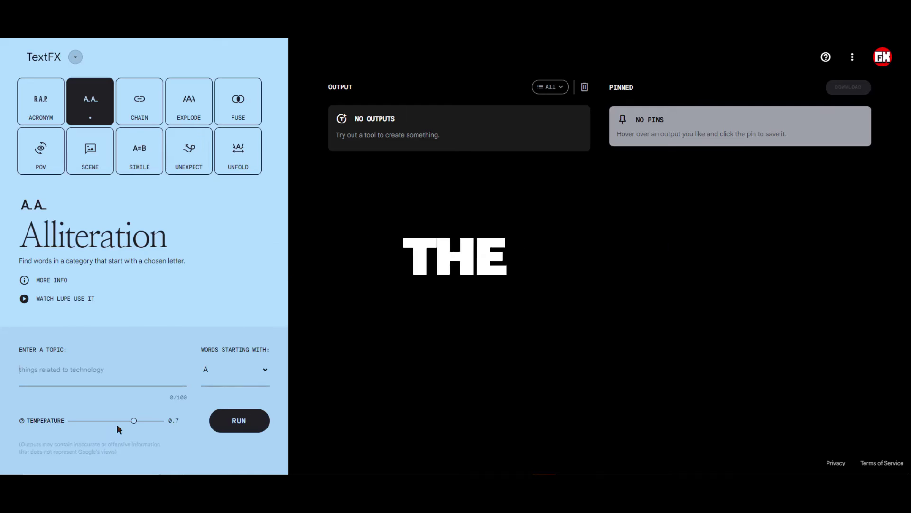
pyautogui.write('beach')
pyautogui.click(261, 370)
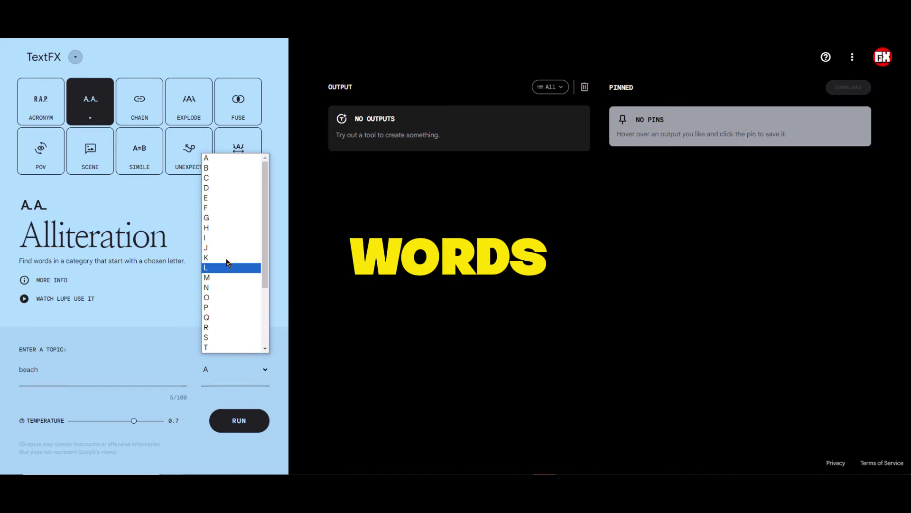
pyautogui.click(219, 168)
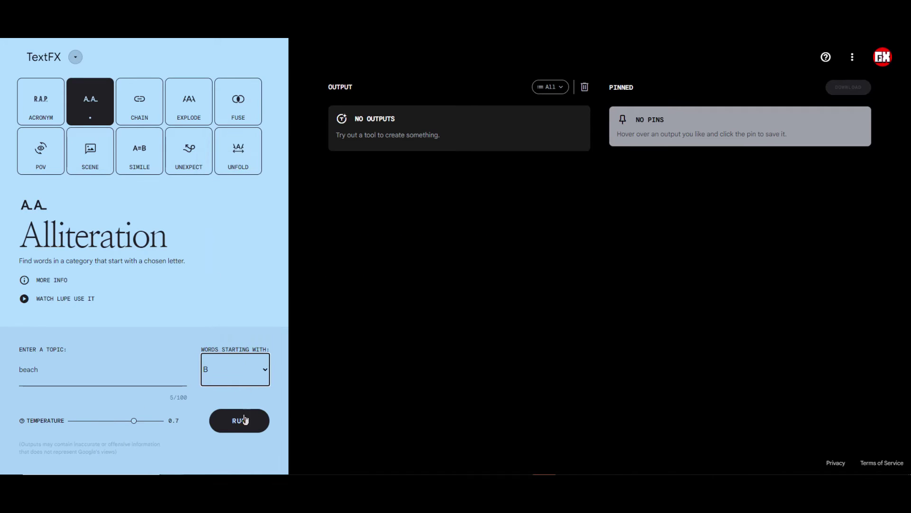
pyautogui.click(244, 424)
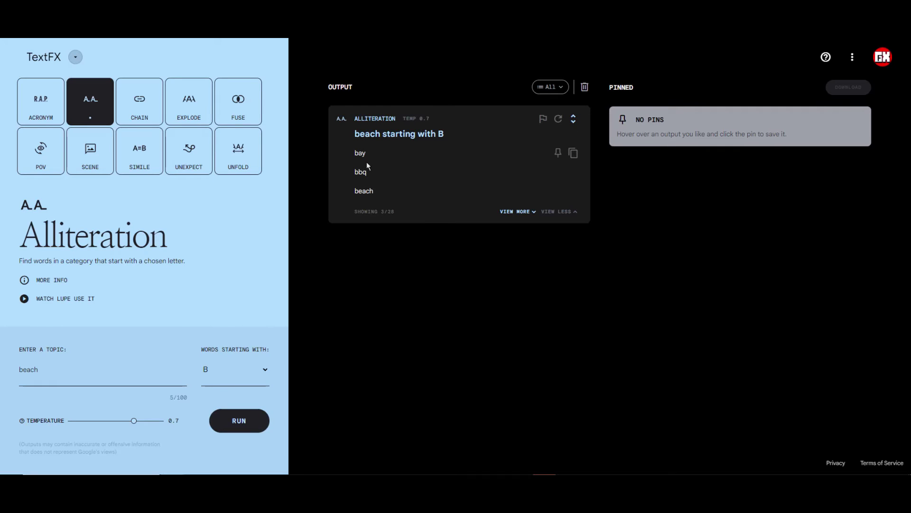
# - Reveal more alliteration results until 15 of the 28 are listed
pyautogui.click(521, 213)
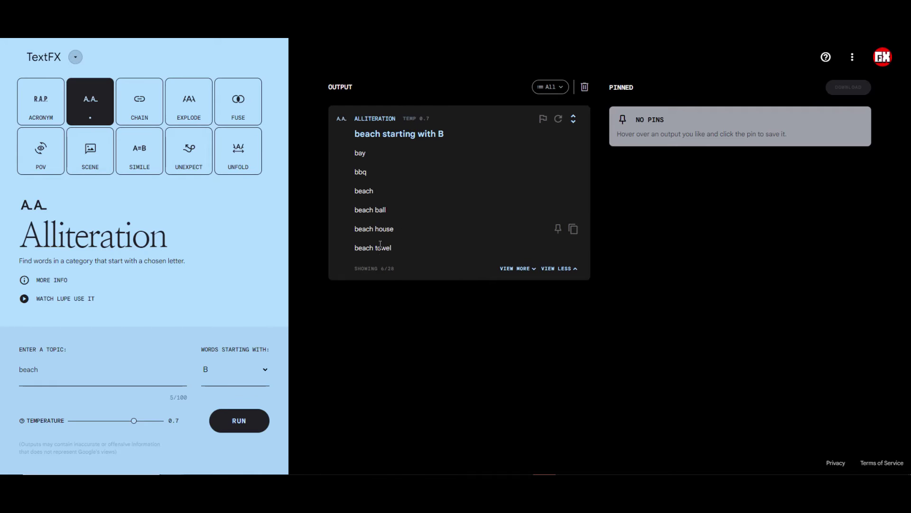
pyautogui.click(514, 267)
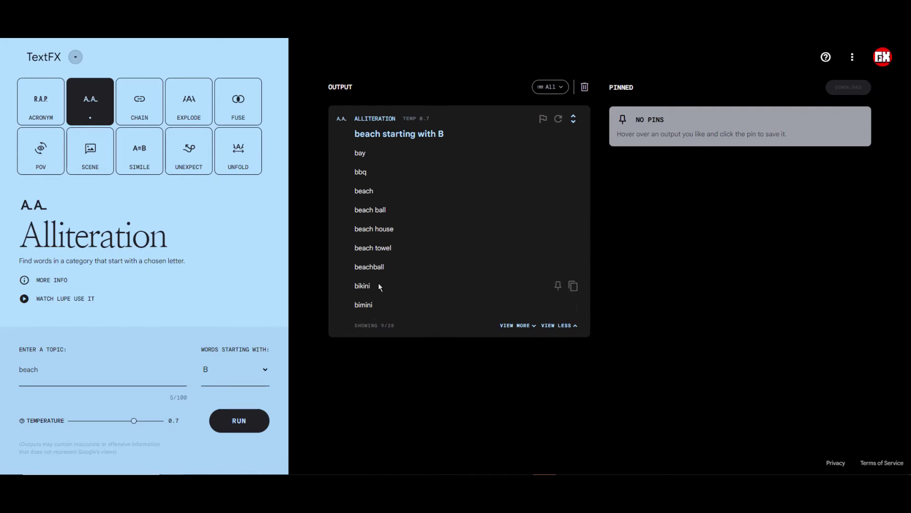
pyautogui.click(512, 328)
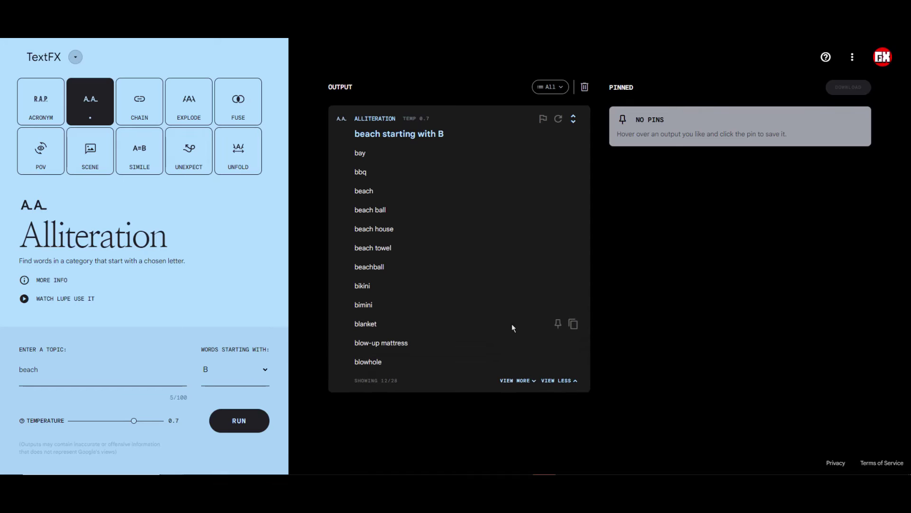
pyautogui.click(507, 383)
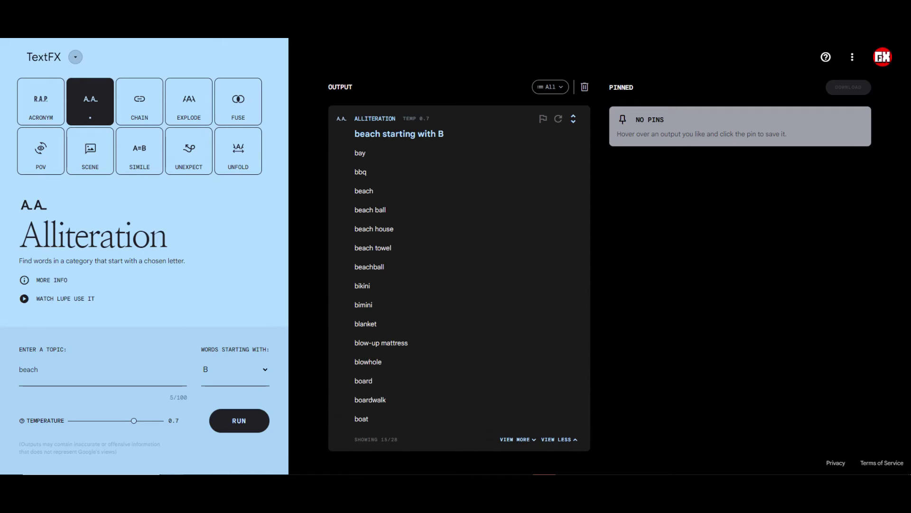
# - Open the Chain tool's More Info page and scroll to example chains like 'fresh' and 'bat'
pyautogui.click(144, 110)
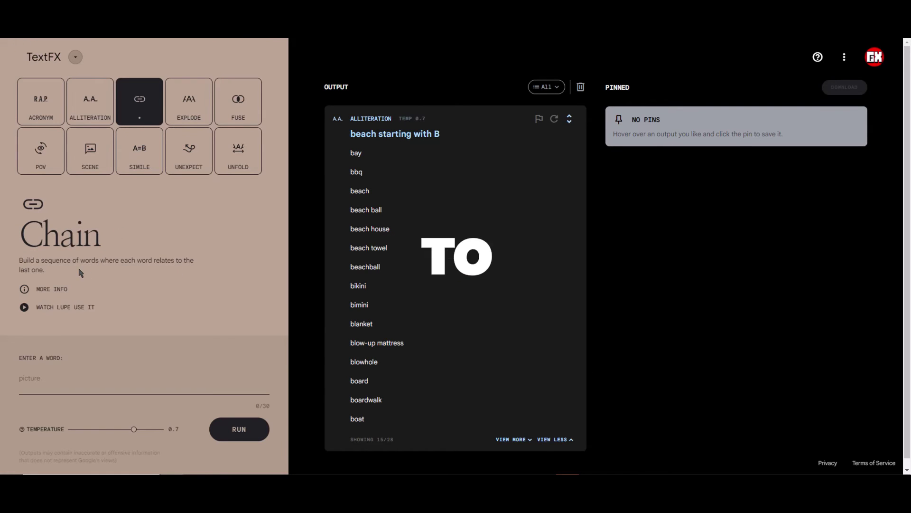
pyautogui.click(51, 291)
pyautogui.scroll(-3, 354, 319)
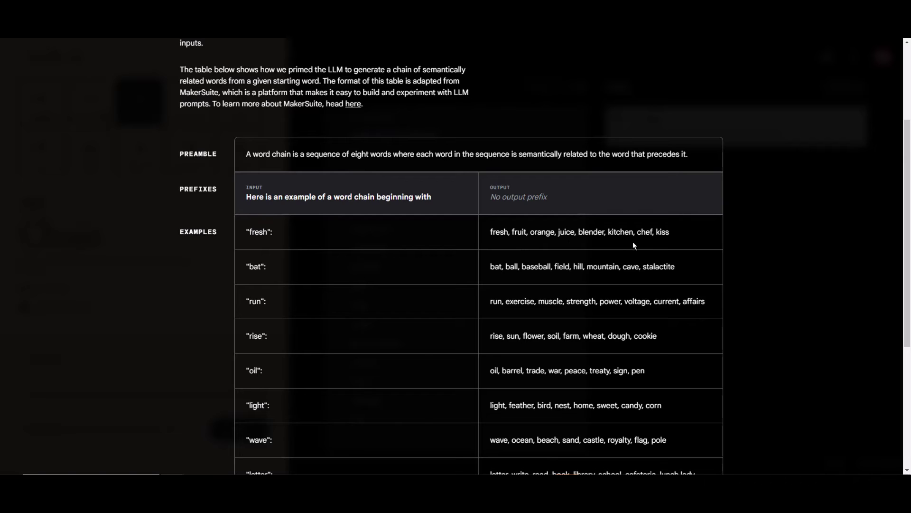
# - Clear the alliteration results and list all eight word chains for 'controversy'
pyautogui.click(121, 125)
pyautogui.click(579, 88)
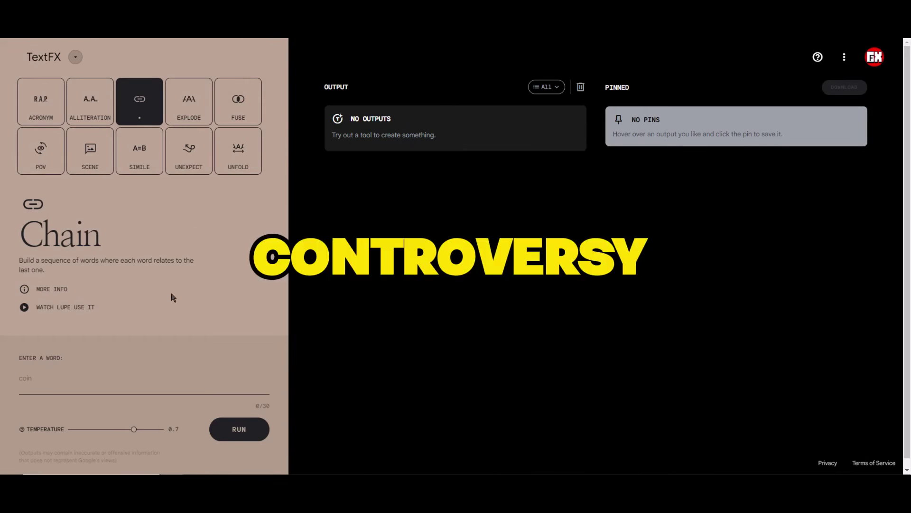
pyautogui.write('controversy')
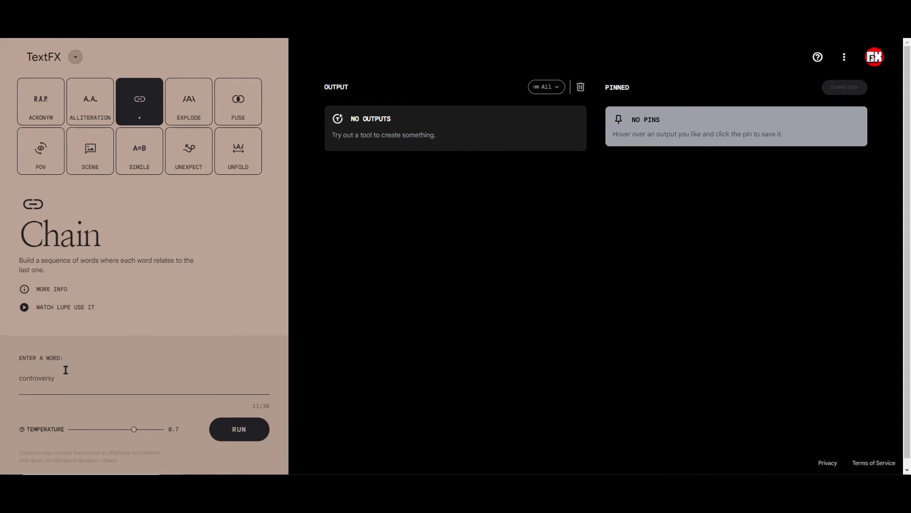
pyautogui.press('Return')
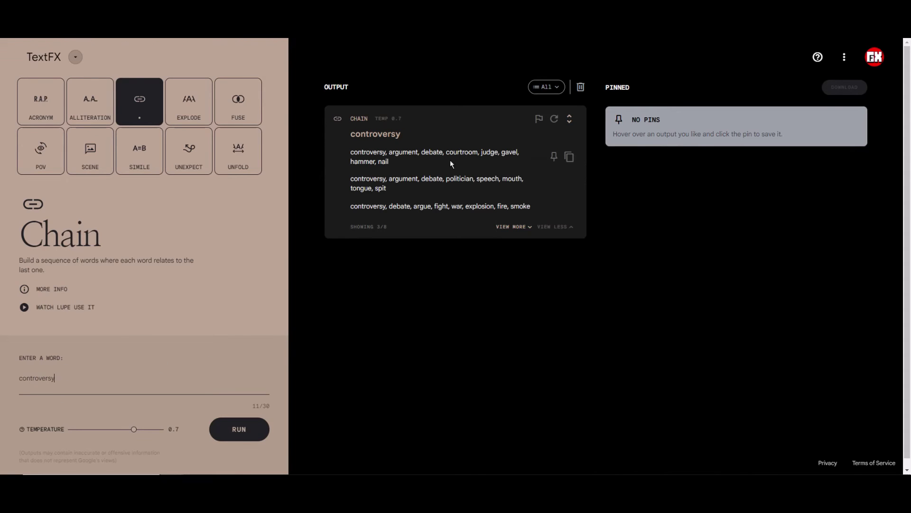
pyautogui.click(510, 227)
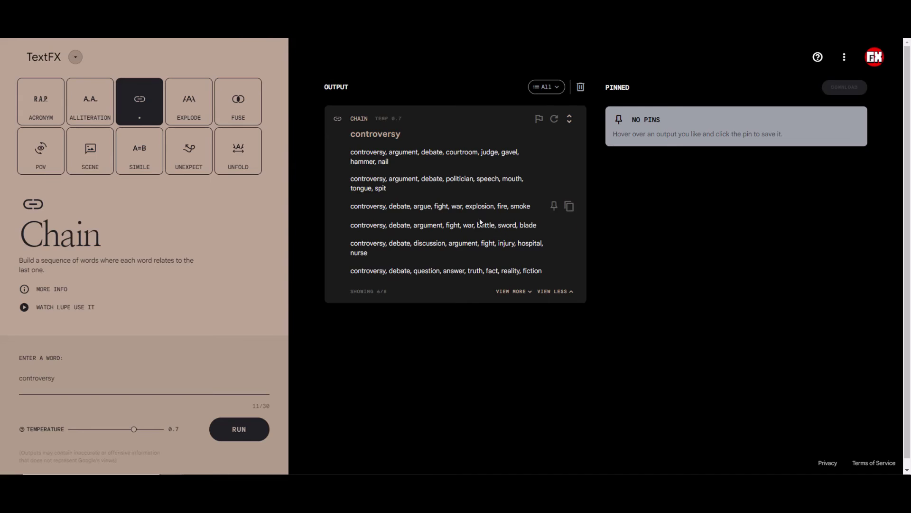
pyautogui.click(511, 292)
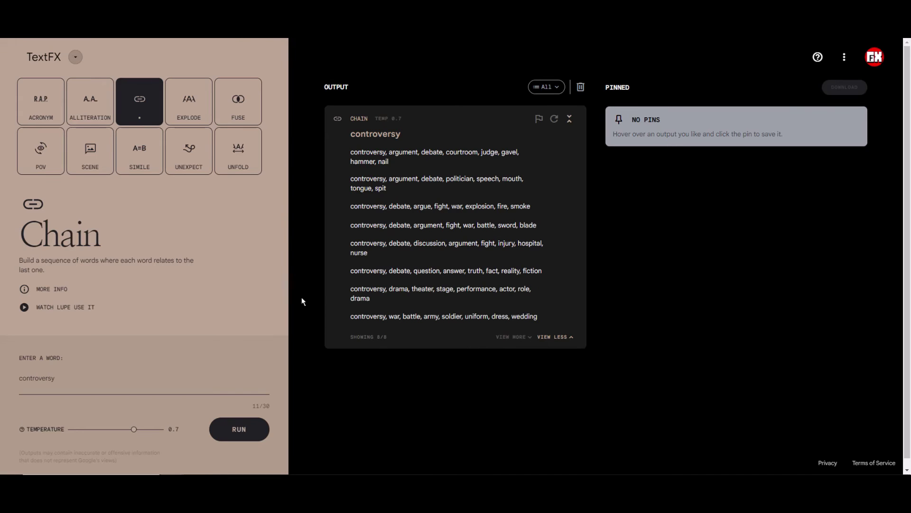
# - In Explode, rerun 'controversy' from earlier entries and show all eight sound-alike phrases
pyautogui.click(189, 102)
pyautogui.click(585, 90)
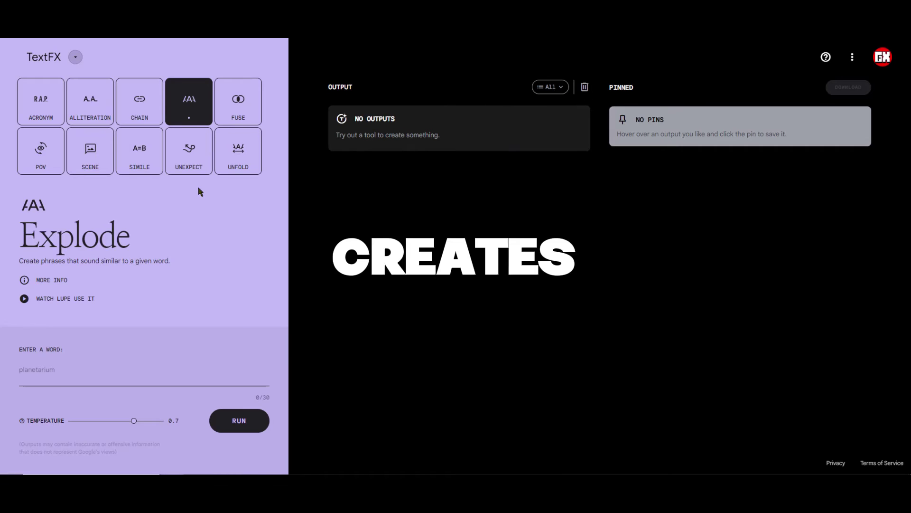
pyautogui.click(55, 375)
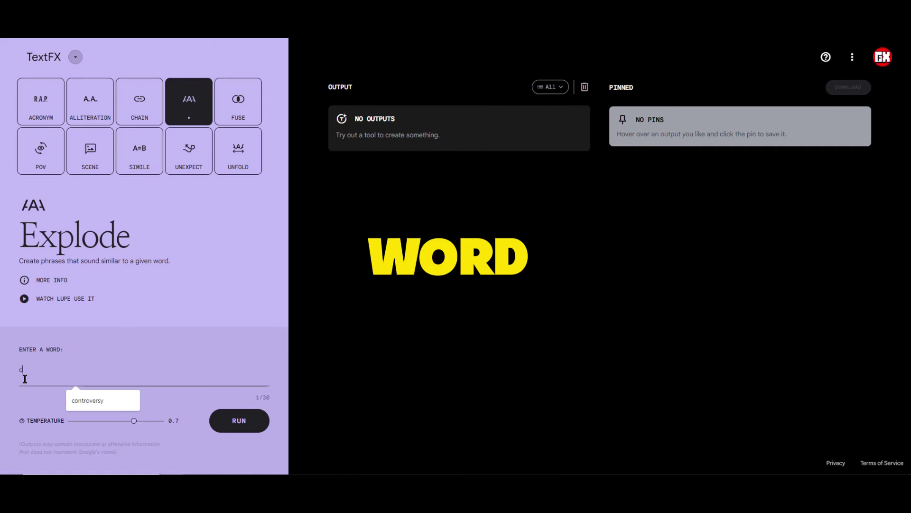
pyautogui.click(100, 397)
pyautogui.press('Return')
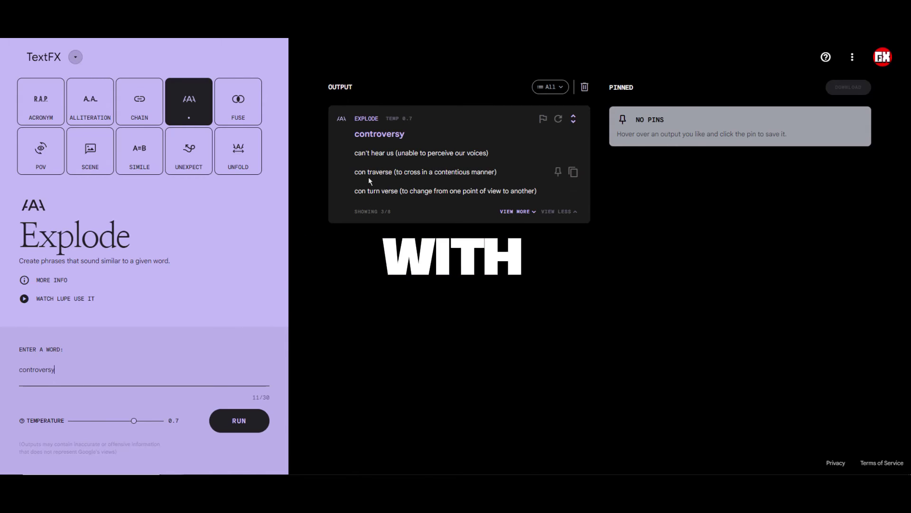
pyautogui.click(519, 211)
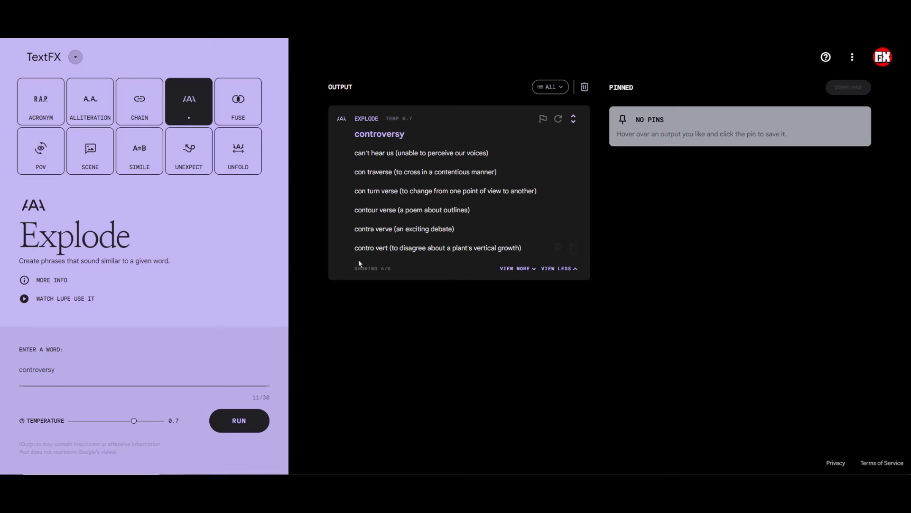
pyautogui.click(514, 269)
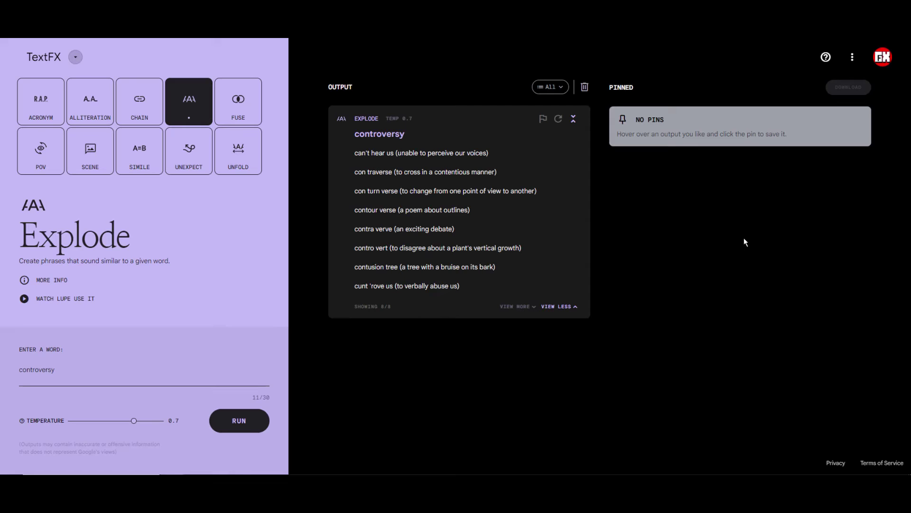
# - In Fuse, clear the old output and find similarities between 'artificial' and 'intelligence'
pyautogui.click(251, 115)
pyautogui.click(587, 87)
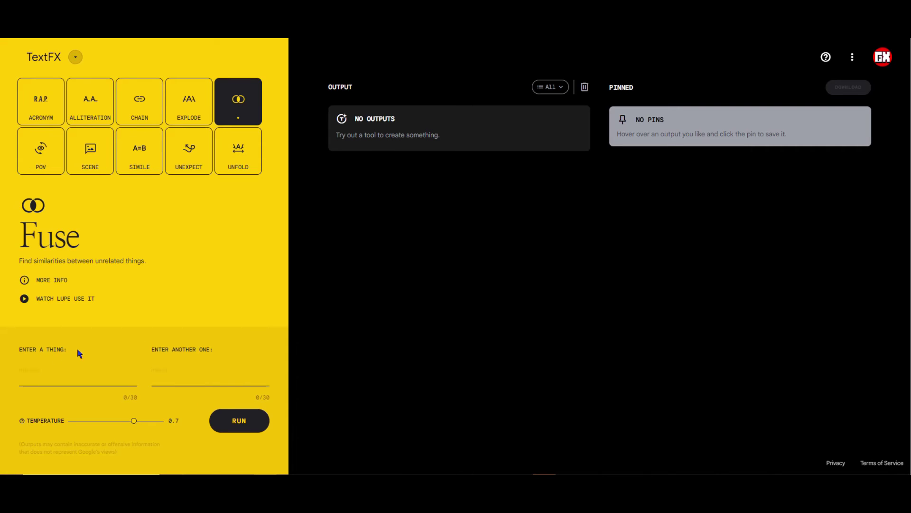
pyautogui.click(74, 375)
pyautogui.write('artificial')
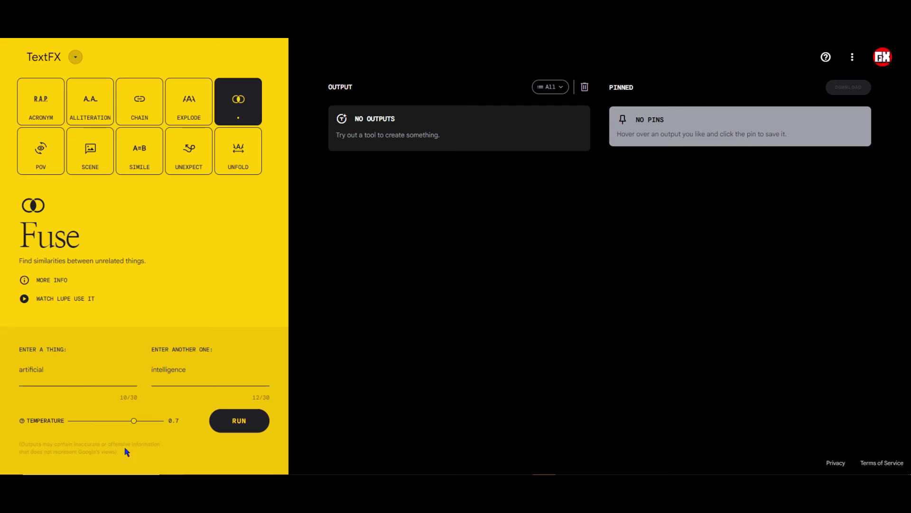
pyautogui.click(230, 423)
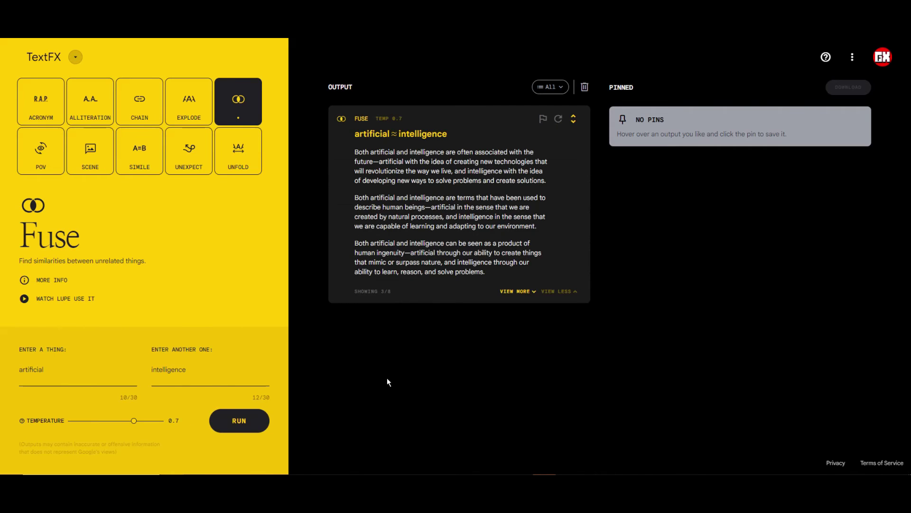
pyautogui.moveTo(445, 164)
pyautogui.moveTo(356, 154)
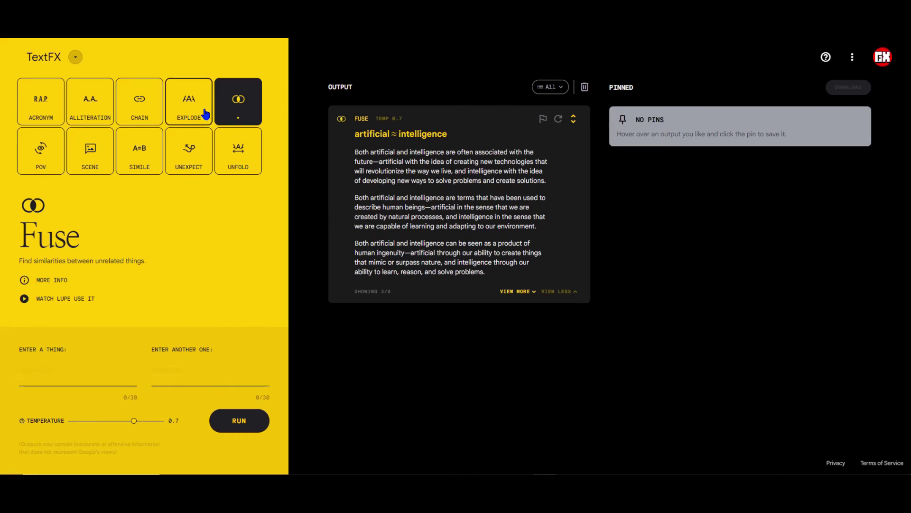
pyautogui.click(40, 148)
# - Generate POV statements on 'controversy' and expand the list to nine of ten
pyautogui.click(587, 92)
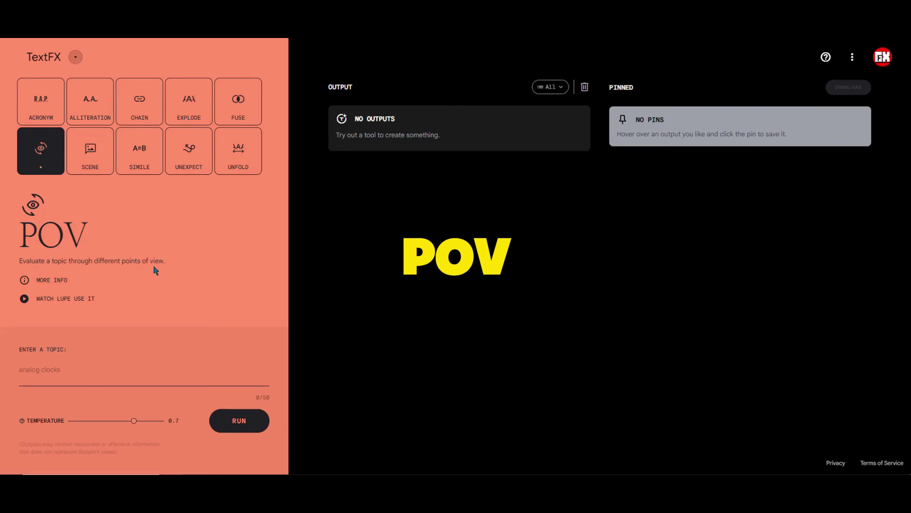
pyautogui.click(61, 373)
pyautogui.write('controversy')
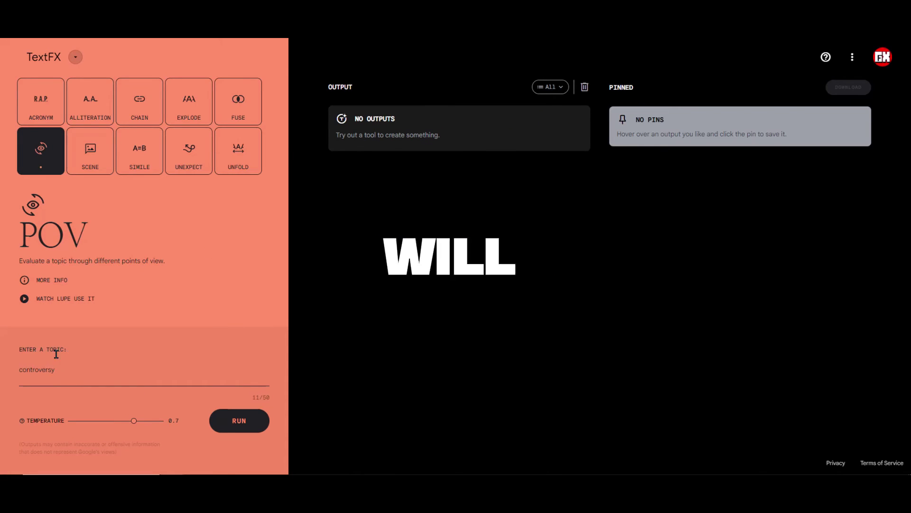
pyautogui.click(239, 421)
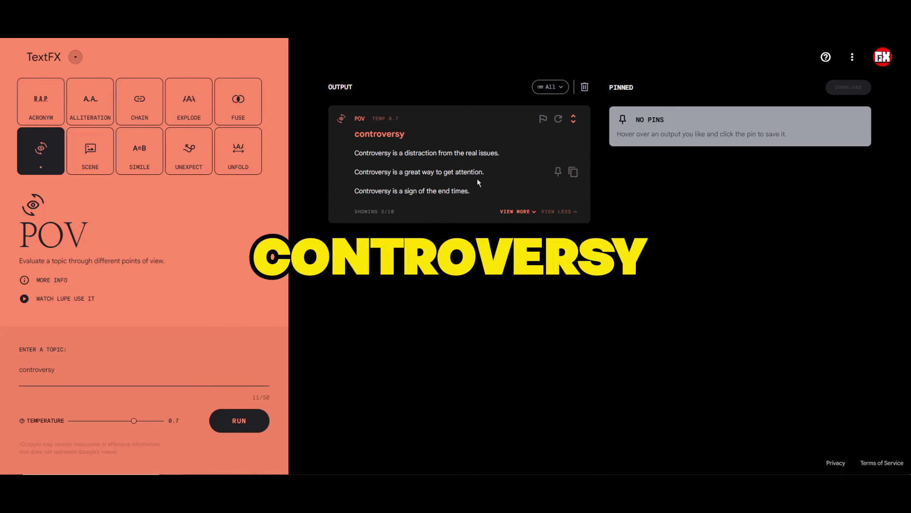
pyautogui.click(518, 211)
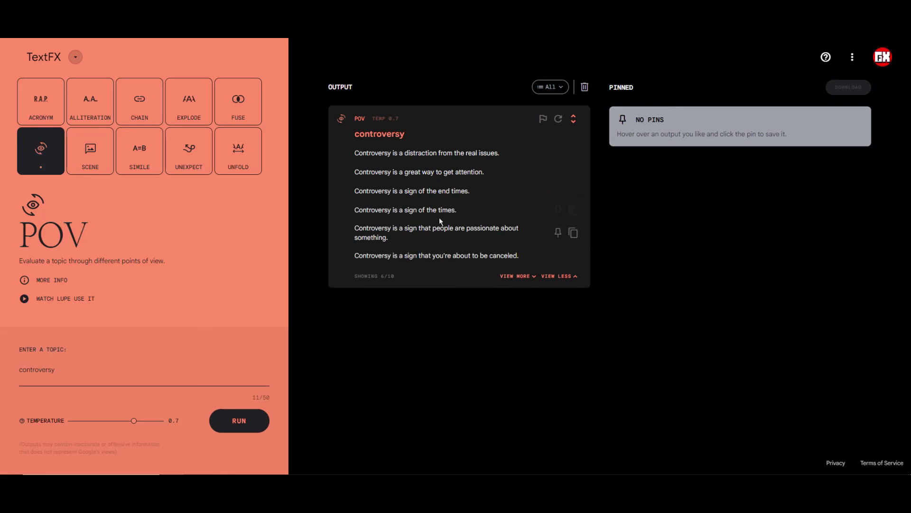
pyautogui.click(515, 276)
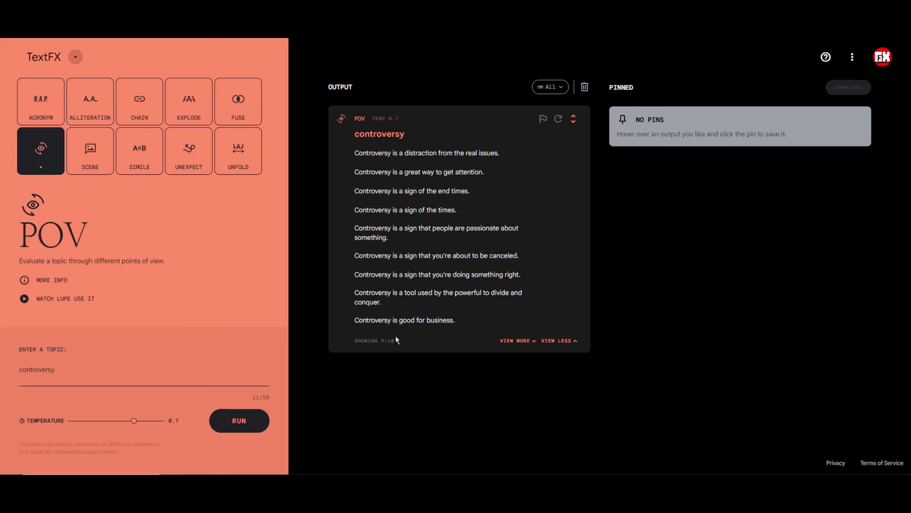
pyautogui.click(101, 166)
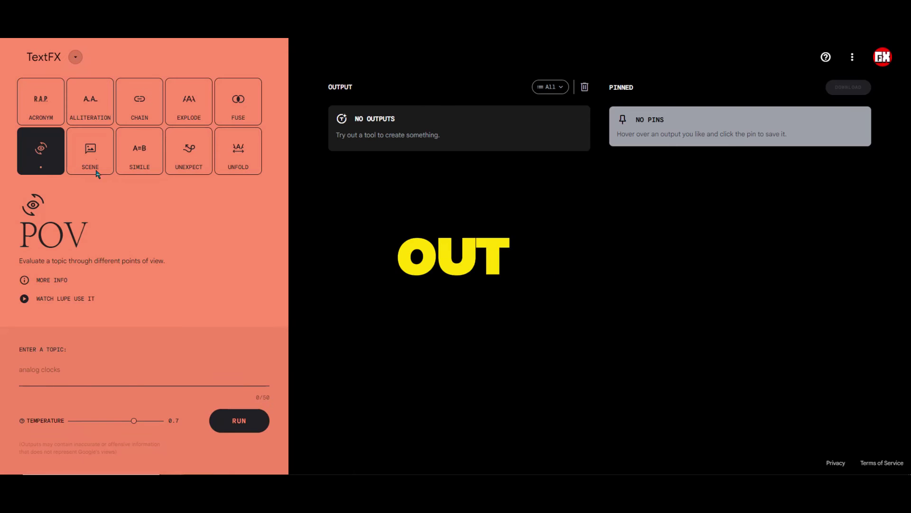
# - Generate Scene details for 'tech event' and expand the list to twelve
pyautogui.click(95, 155)
pyautogui.click(93, 375)
pyautogui.write('tech event')
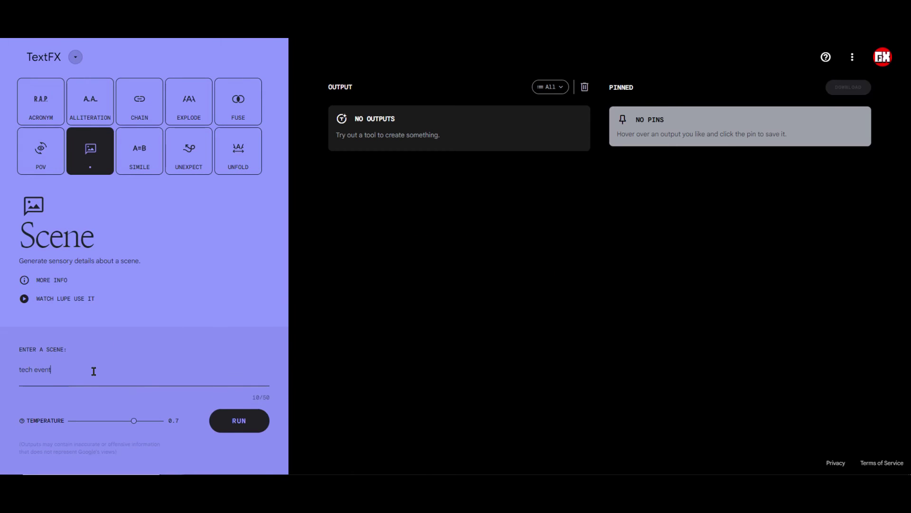
pyautogui.press('Return')
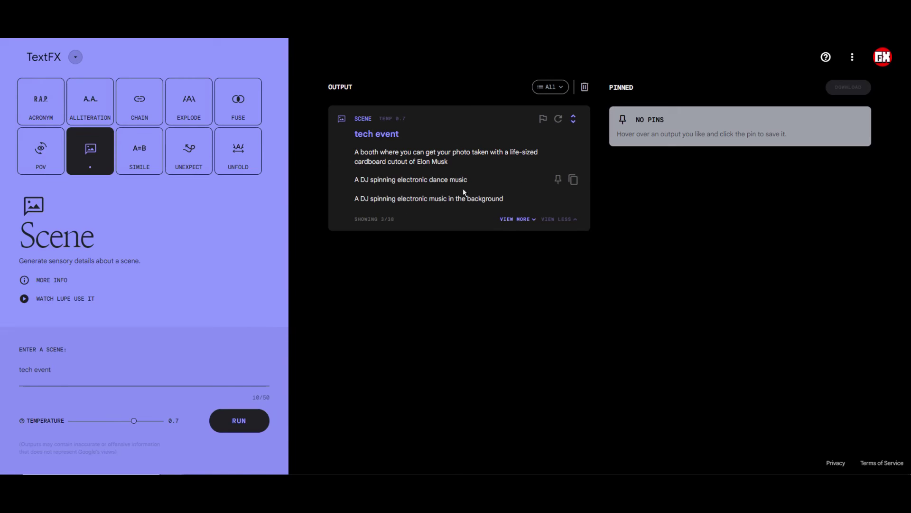
pyautogui.click(513, 220)
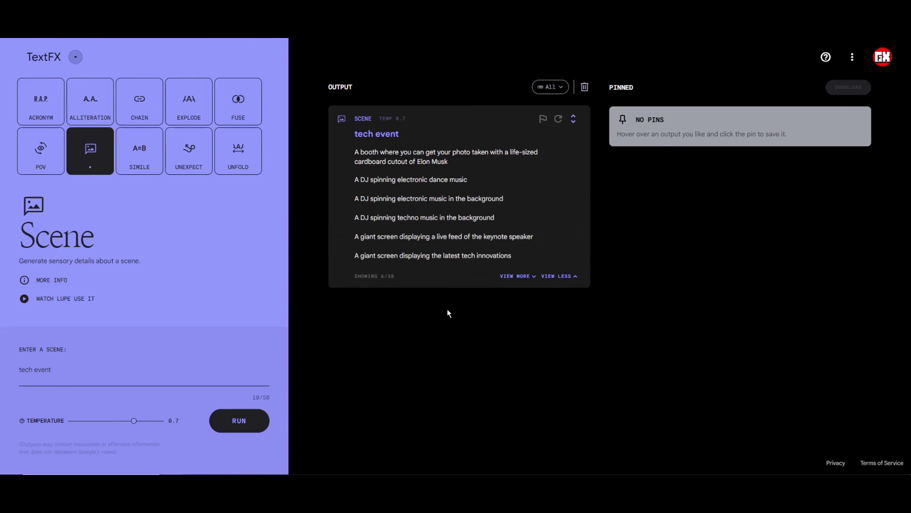
pyautogui.click(510, 281)
pyautogui.click(524, 334)
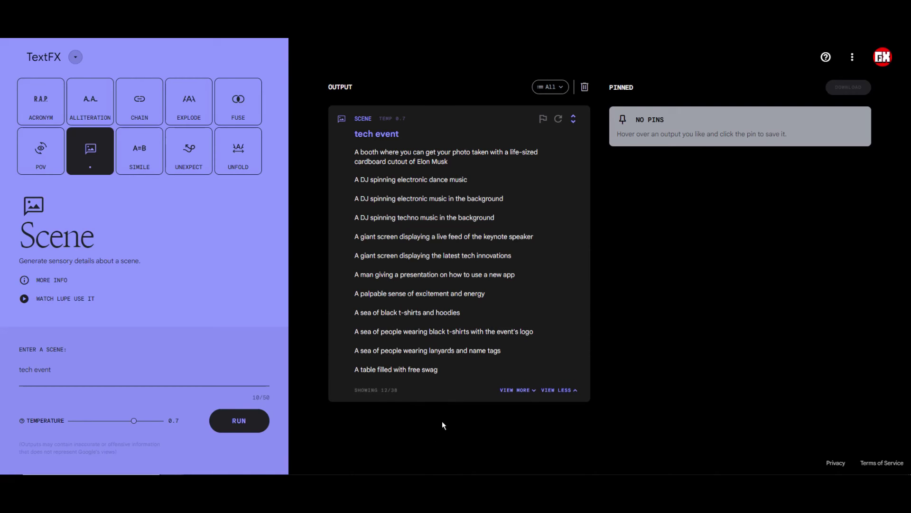
pyautogui.click(161, 166)
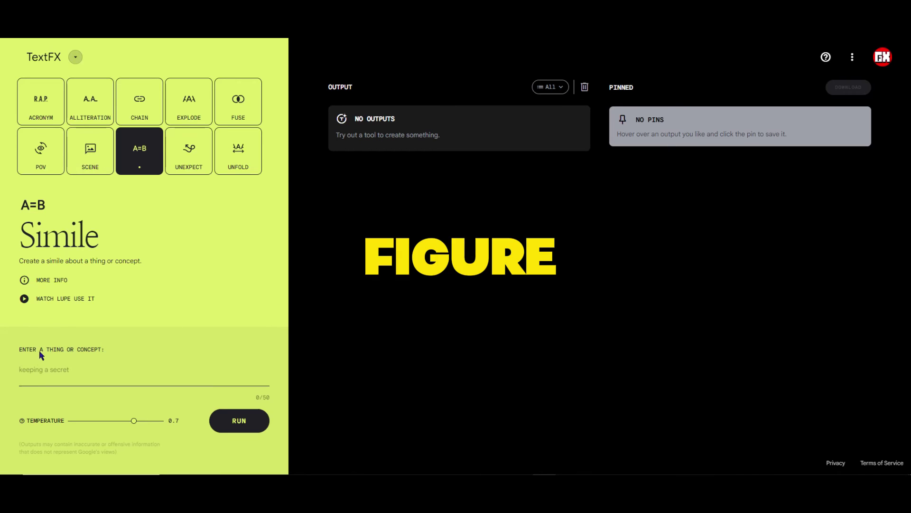
# - Generate similes for 'controversy' and show all eight of them
pyautogui.click(38, 376)
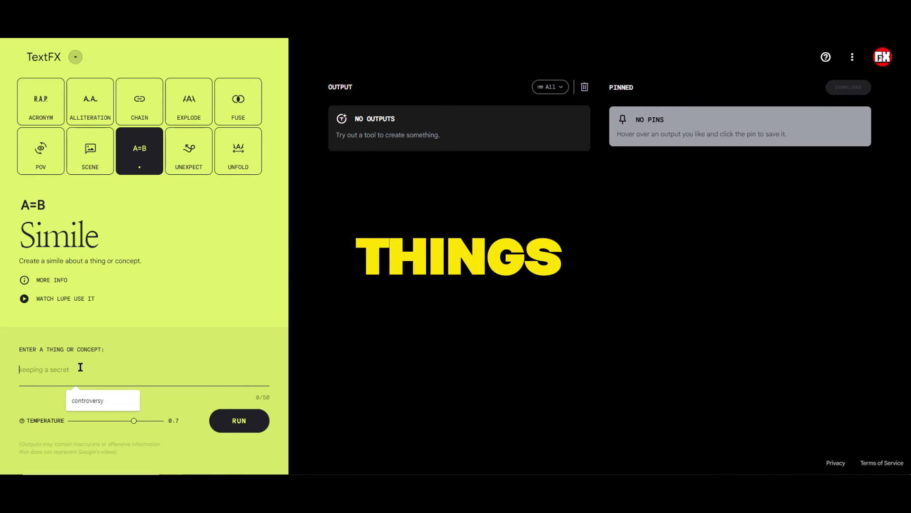
pyautogui.write('controversy')
pyautogui.press('Return')
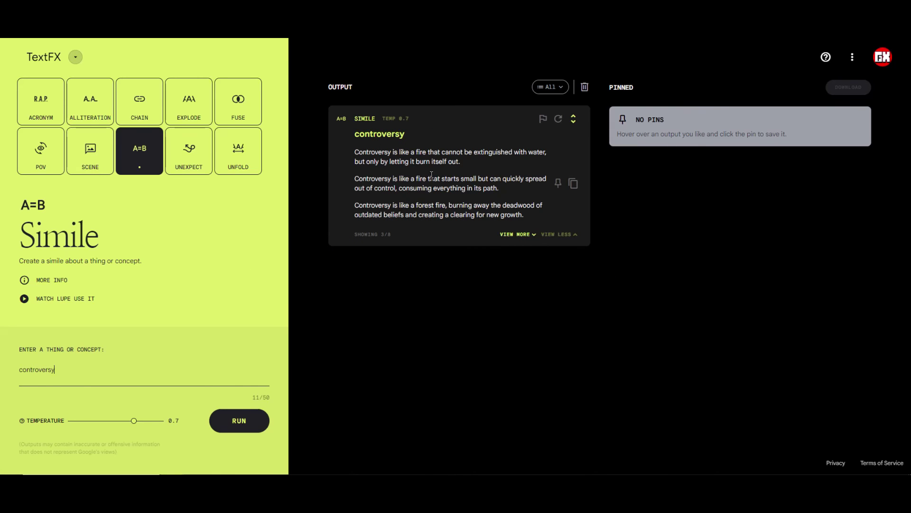
pyautogui.click(515, 234)
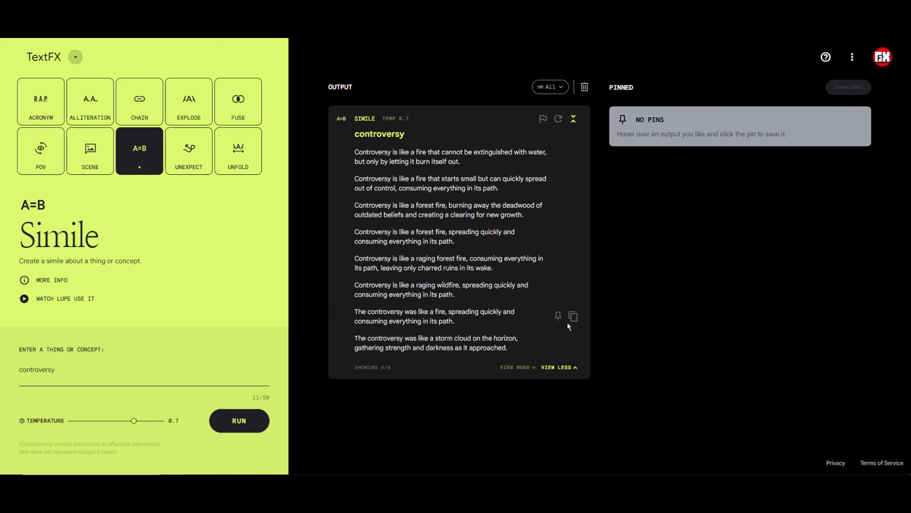
pyautogui.click(191, 170)
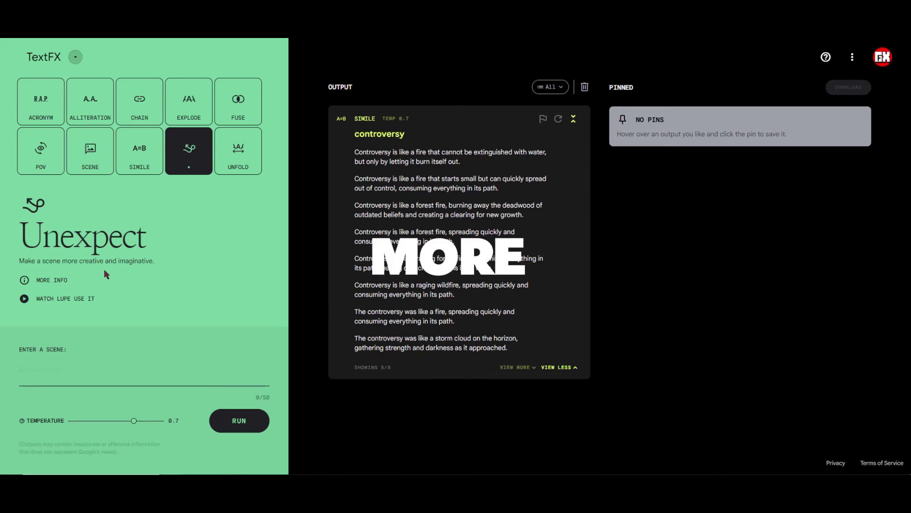
# - Replace the similes with all seven Unexpect twists on 'cyborg robot', such as 'made out of Lego bricks'
pyautogui.click(585, 90)
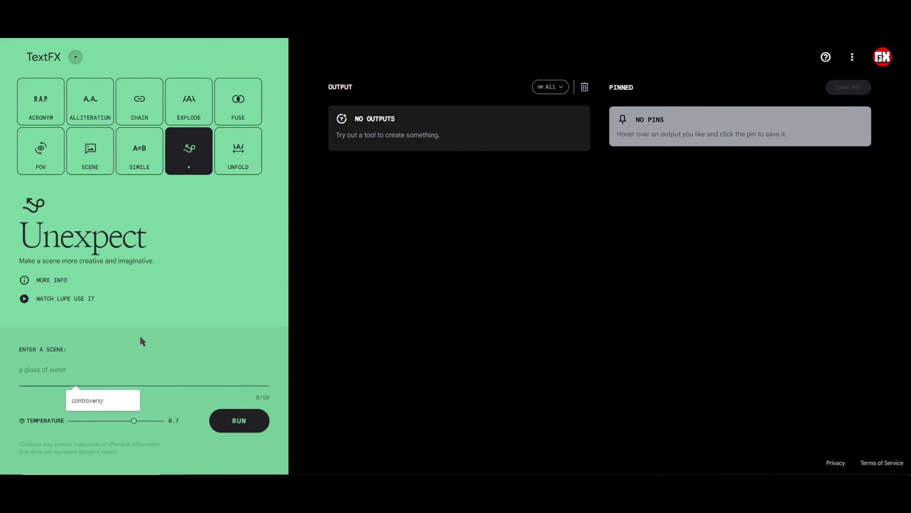
pyautogui.write('cyborg robot')
pyautogui.press('Return')
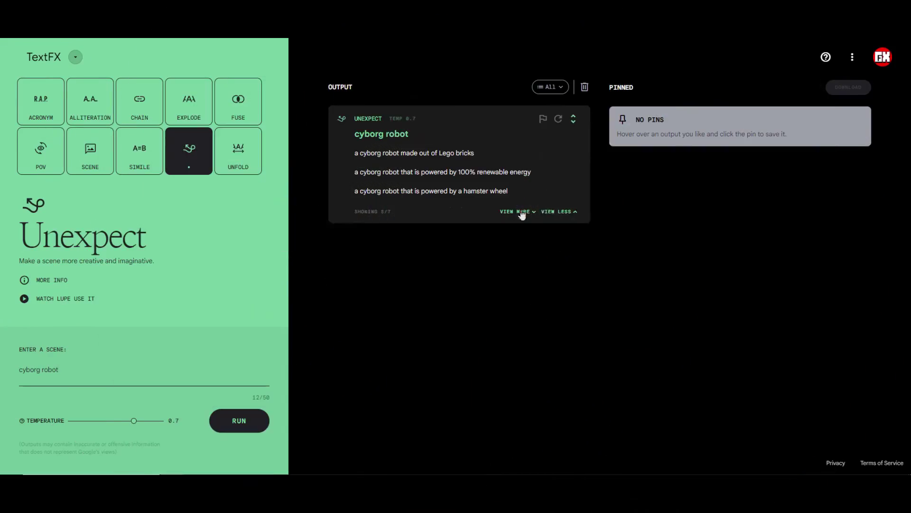
pyautogui.click(522, 212)
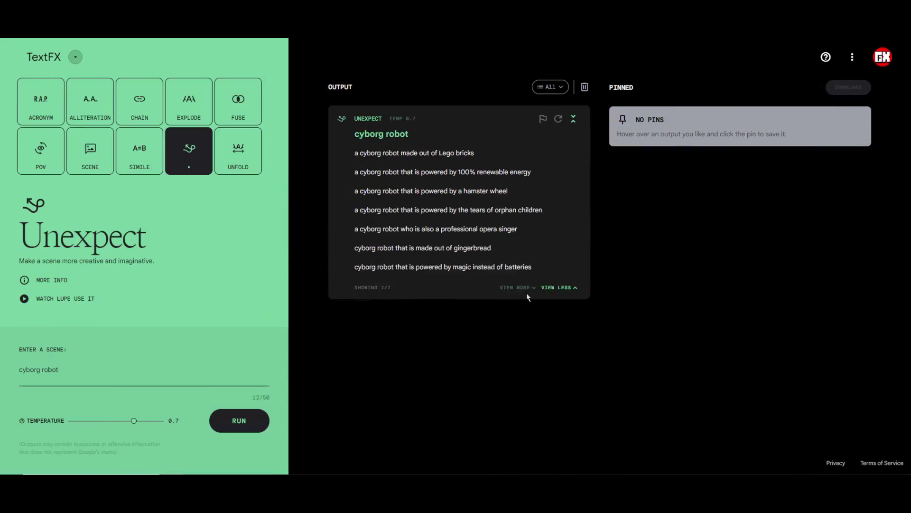
pyautogui.click(240, 155)
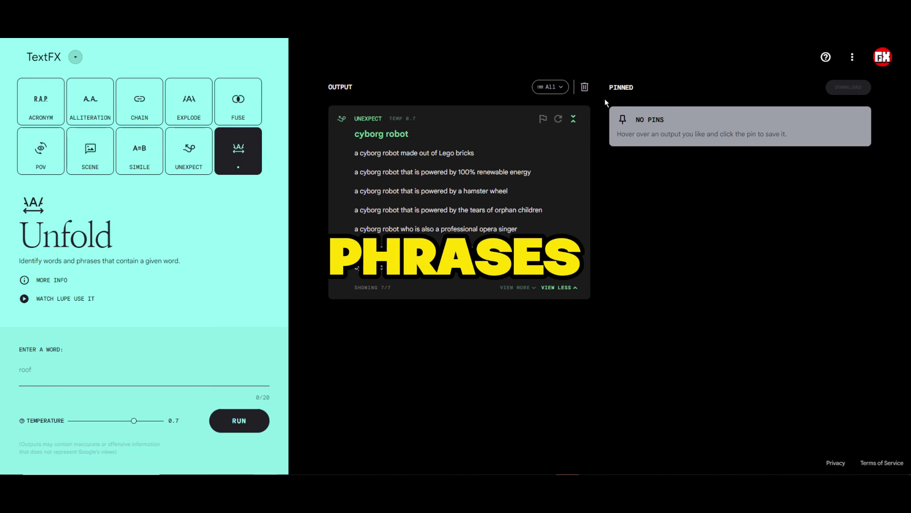
# - Clear the Unexpect results and generate Unfold phrases containing 'controversy'
pyautogui.click(585, 92)
pyautogui.click(82, 379)
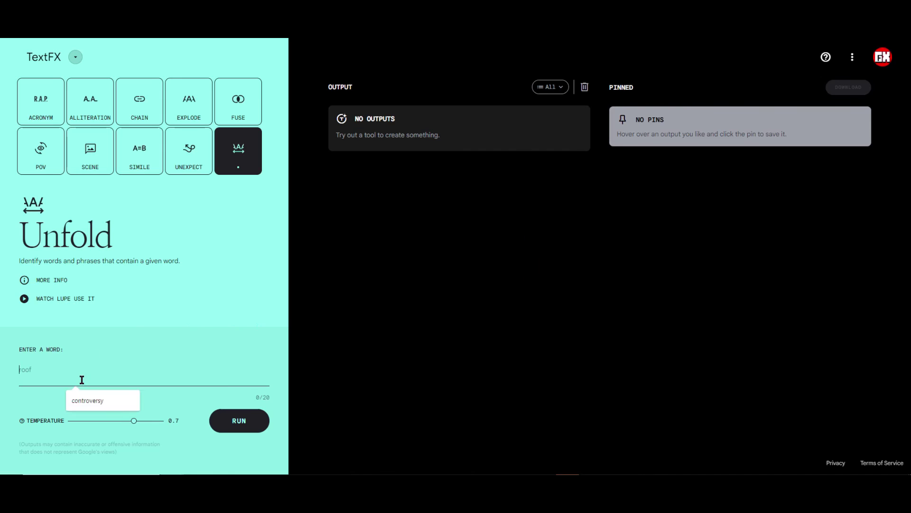
pyautogui.write('controversy')
pyautogui.press('Return')
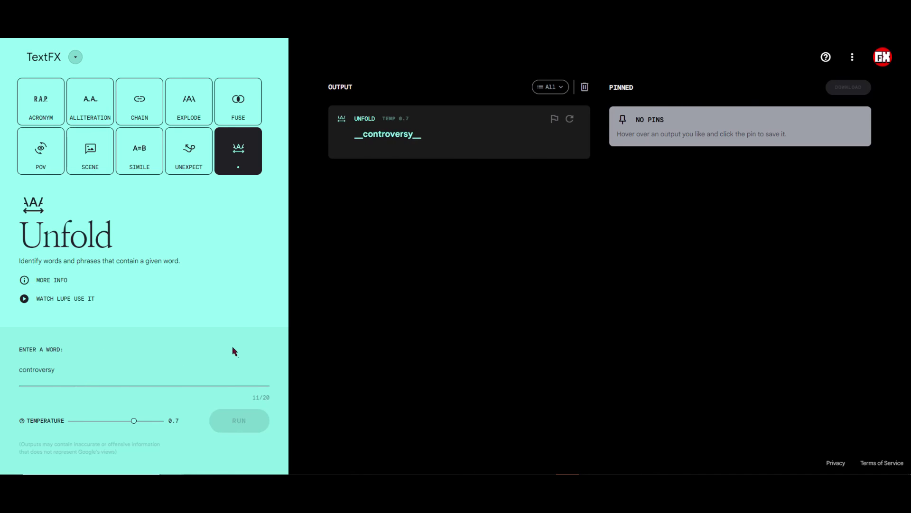
# - Expand the Unfold list to show twelve of the 115 'controversy' phrases
pyautogui.click(517, 211)
pyautogui.moveTo(561, 218)
pyautogui.click(517, 269)
pyautogui.moveTo(555, 272)
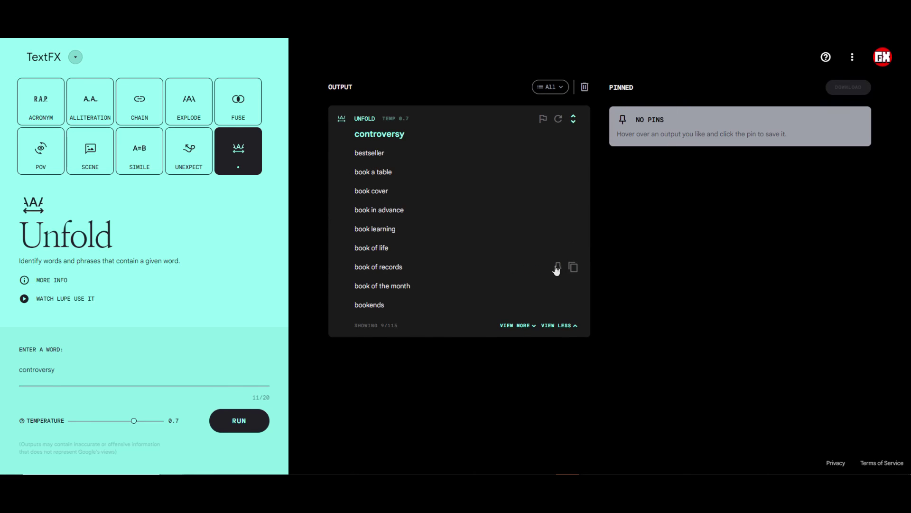
pyautogui.click(507, 326)
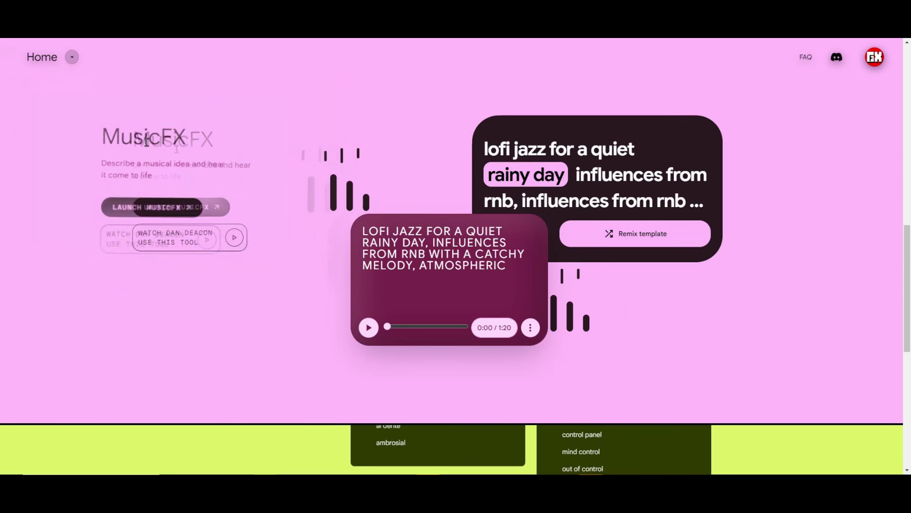
# - Return to TextFX from MusicFX and step through Chain, Explode, Fuse and POV to Acronym
pyautogui.scroll(-5, 240, 188)
pyautogui.scroll(-3, 320, 184)
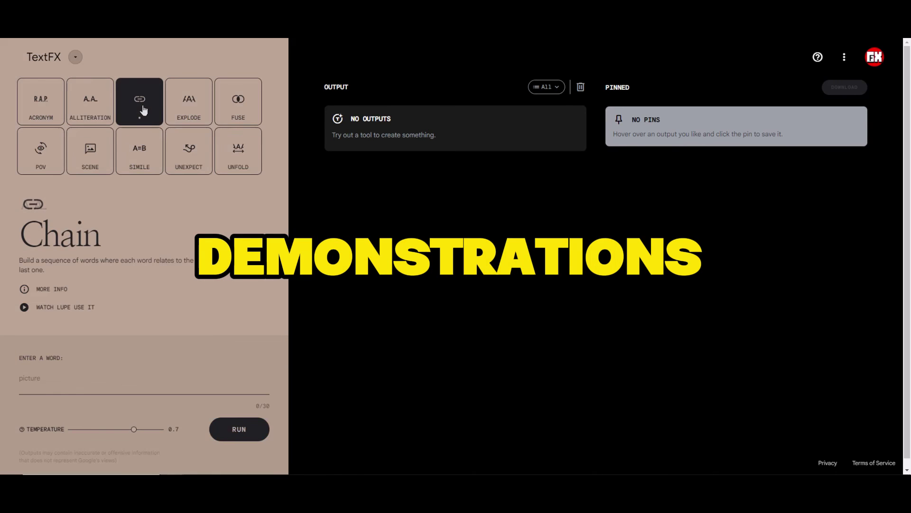
pyautogui.click(189, 112)
pyautogui.click(236, 115)
pyautogui.click(40, 151)
pyautogui.click(31, 118)
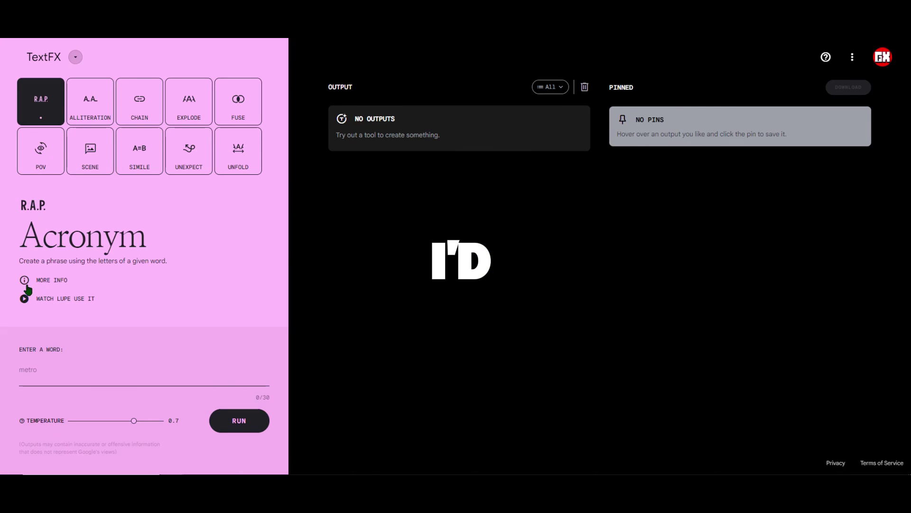